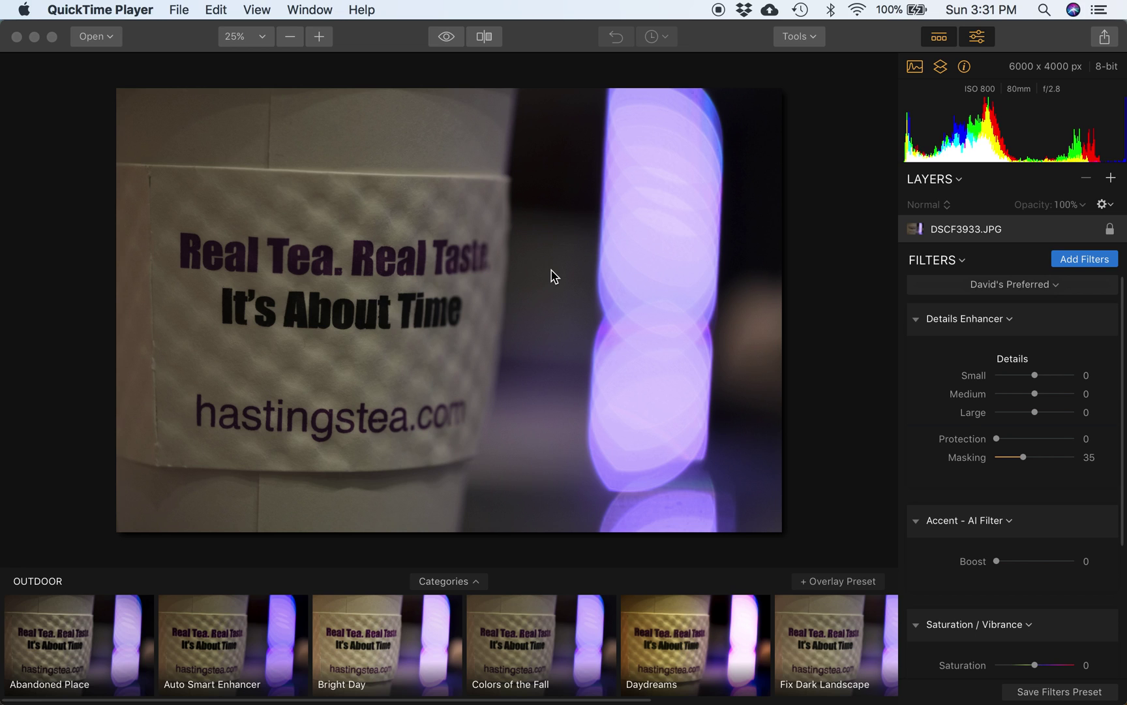
Step: Bring the editor forward, glance at the Tools list, and hide the preset looks strip
click(824, 35)
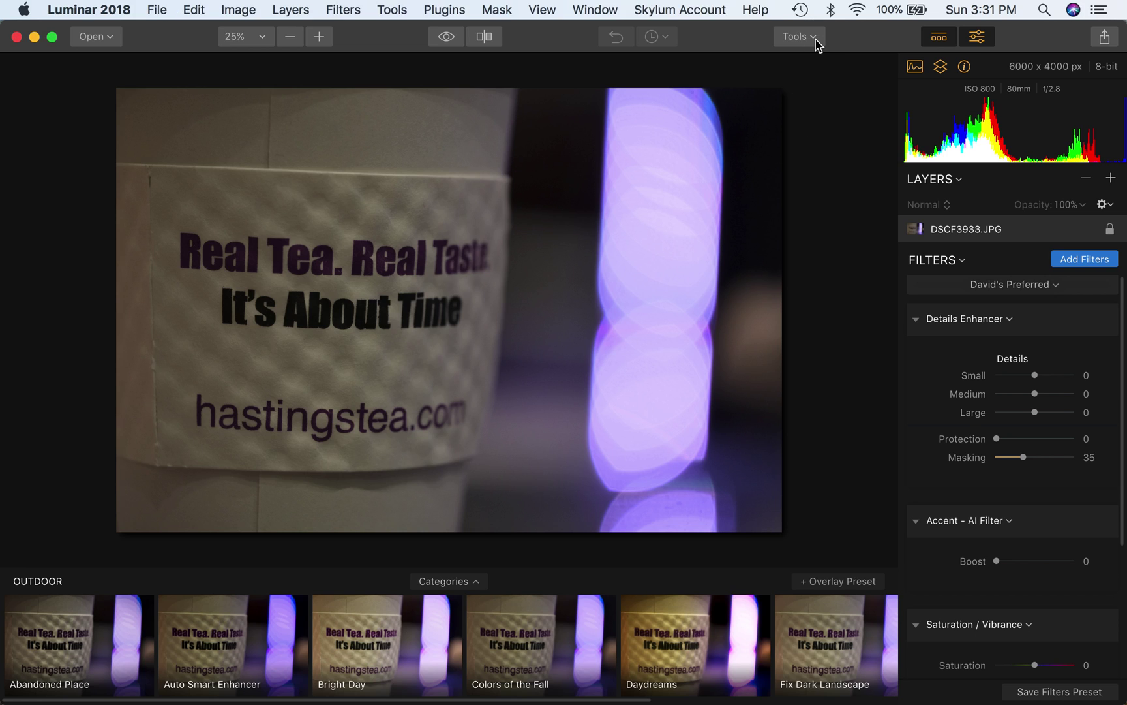
click(815, 39)
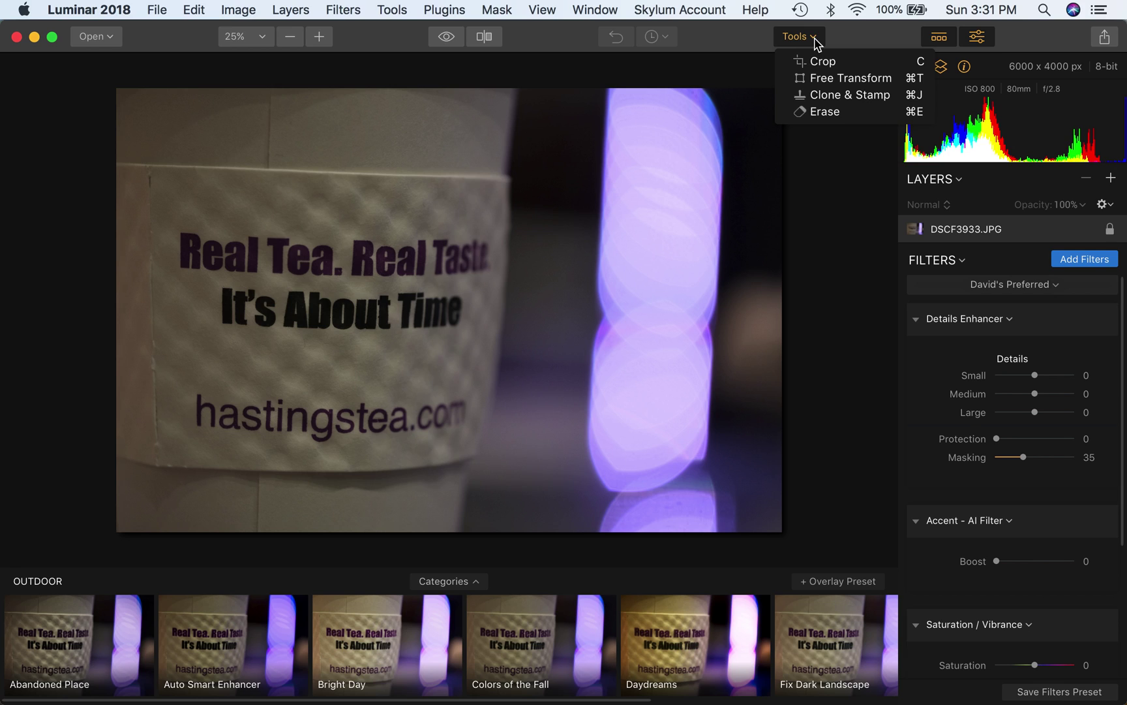
click(758, 50)
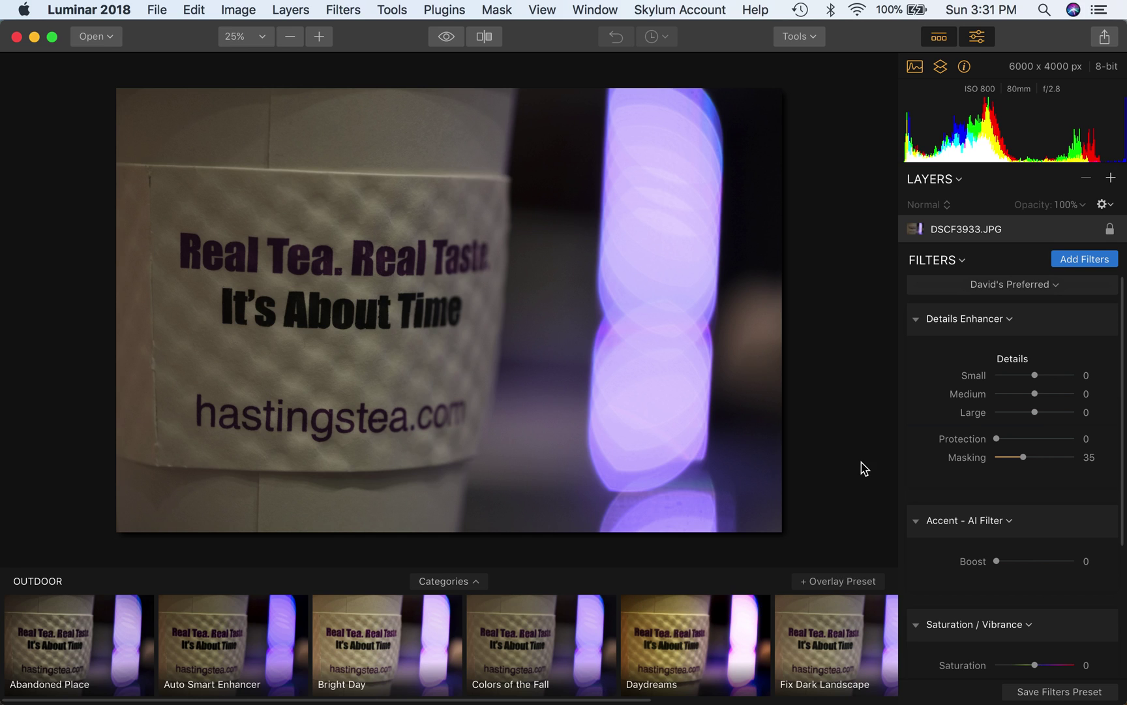
click(943, 41)
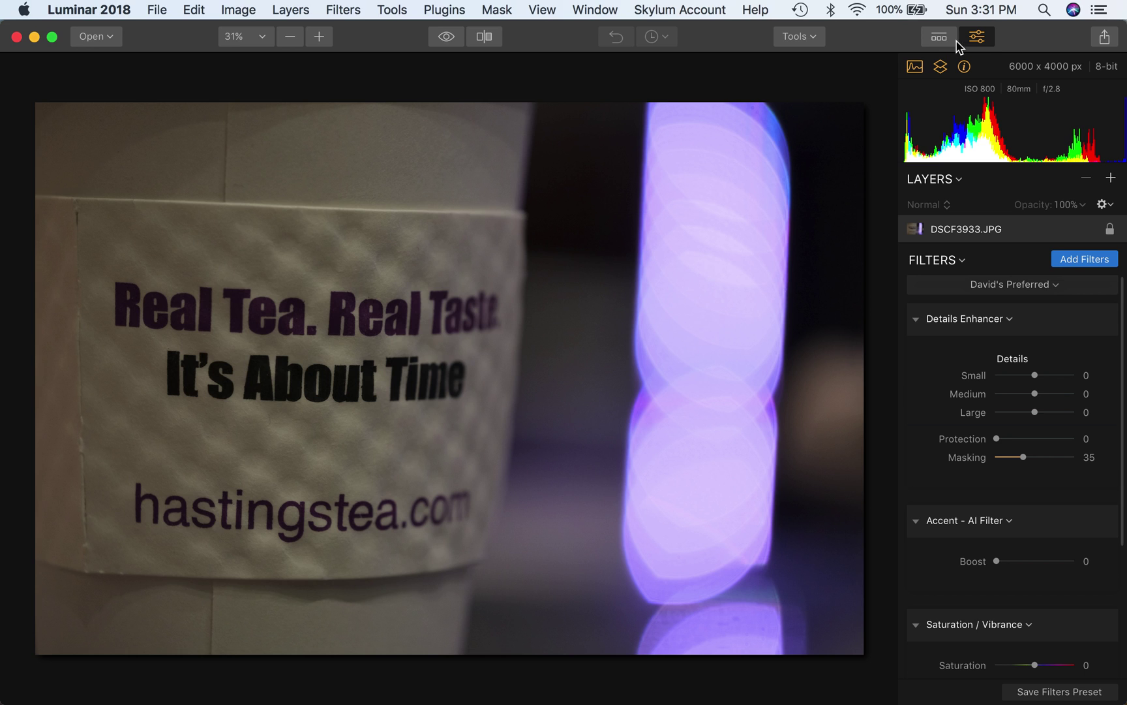
Step: Hide and restore the side panel, then collapse and re-expand the histogram twice
click(978, 40)
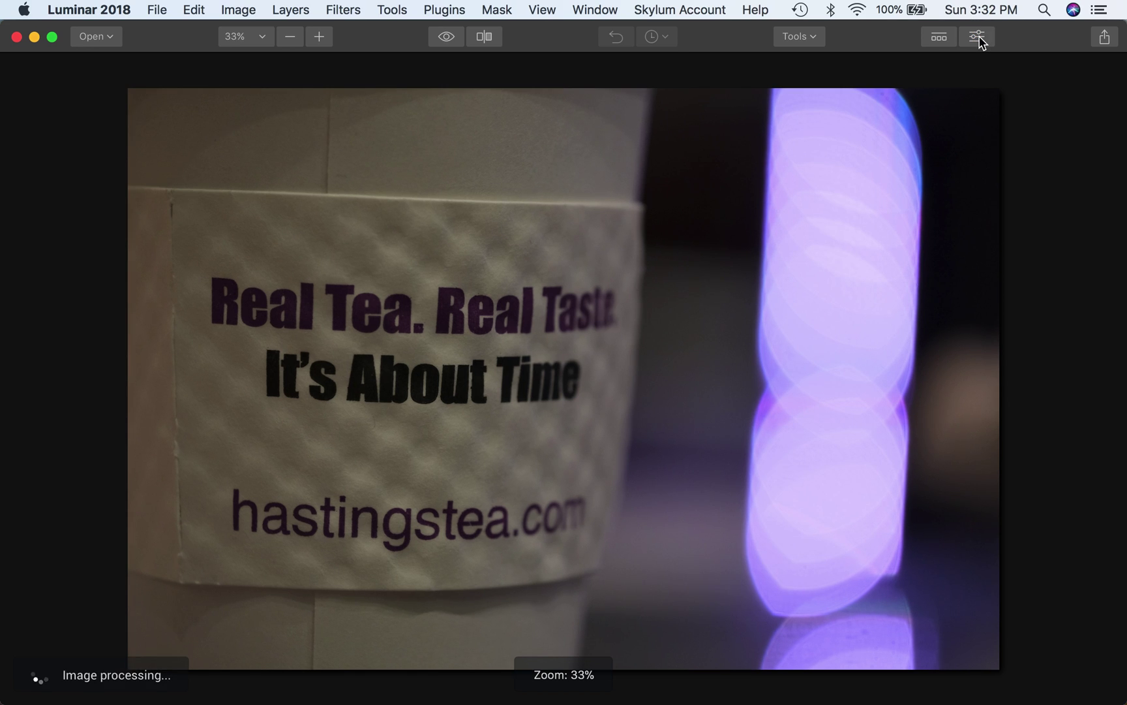
click(978, 39)
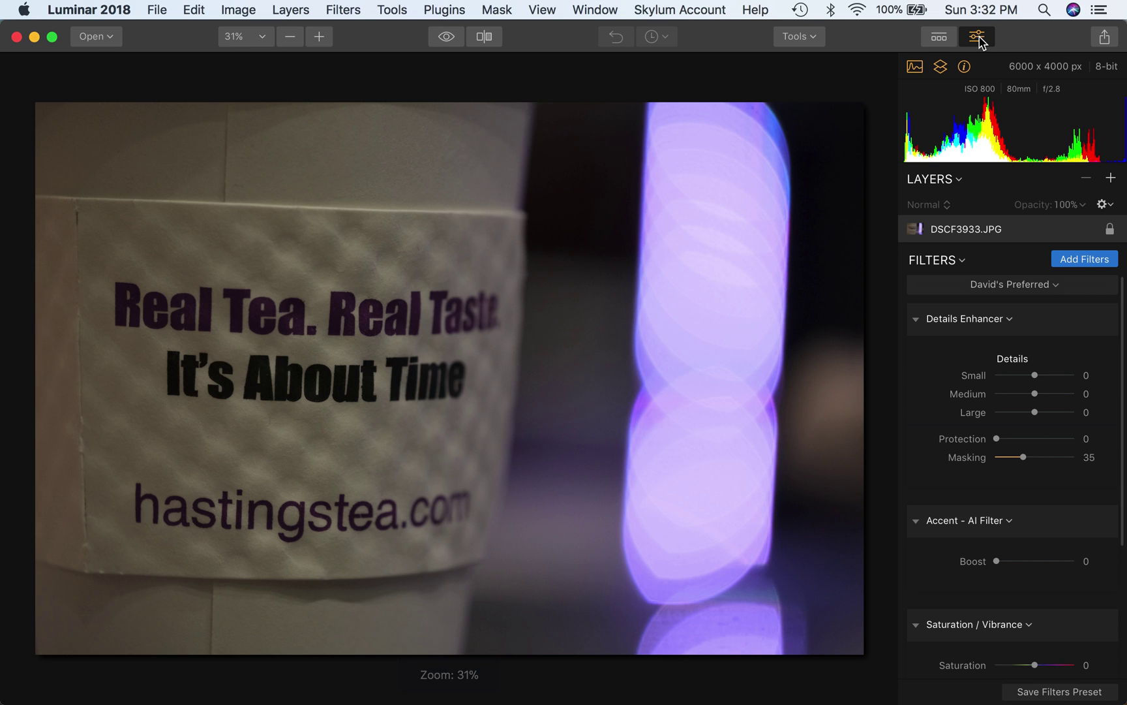
click(918, 73)
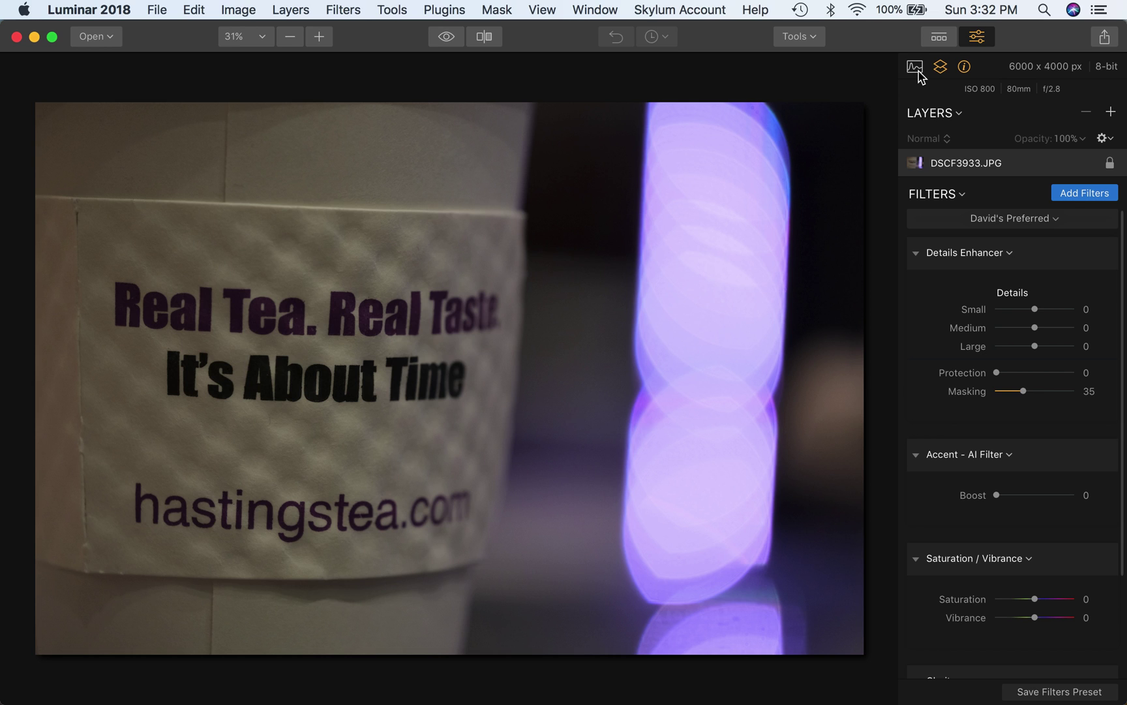
click(919, 73)
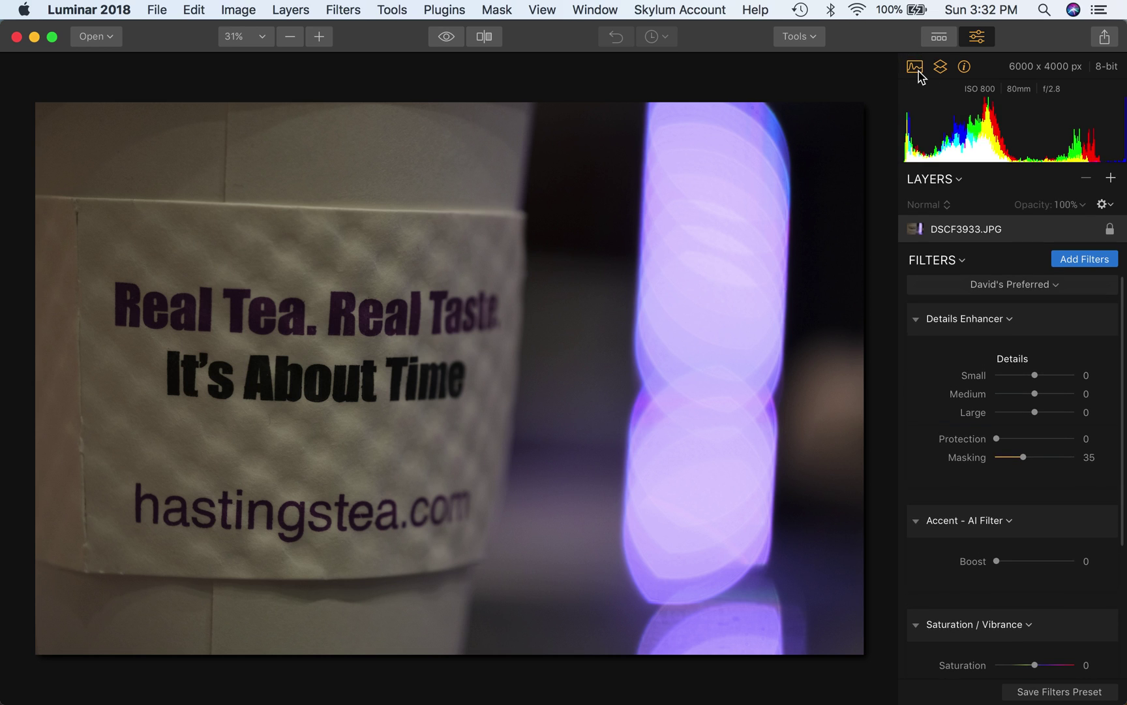
click(918, 73)
click(919, 74)
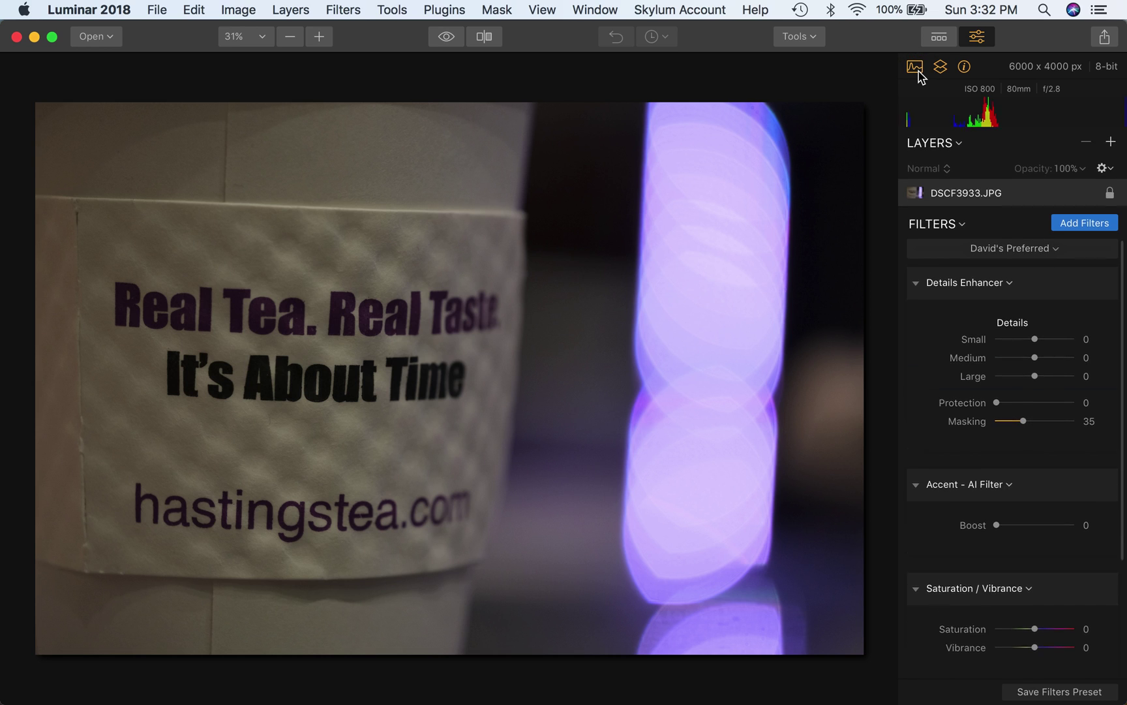
Step: Collapse and re-expand the Layers section and the shooting-info row, twice each
click(941, 67)
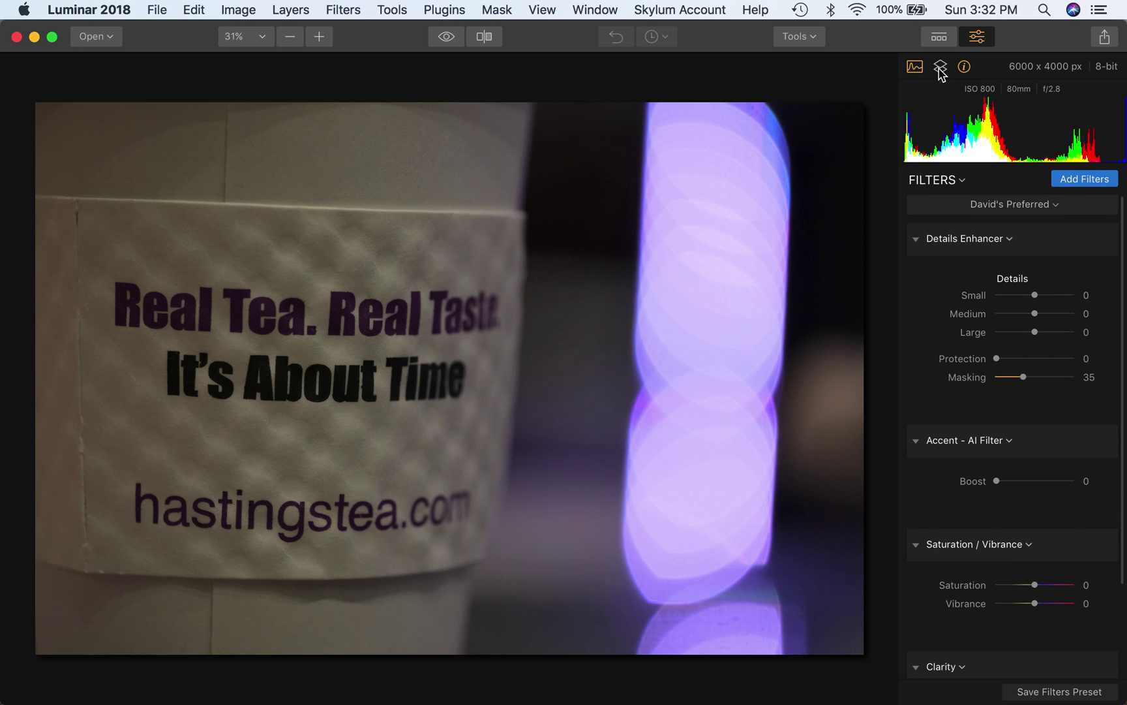
click(940, 67)
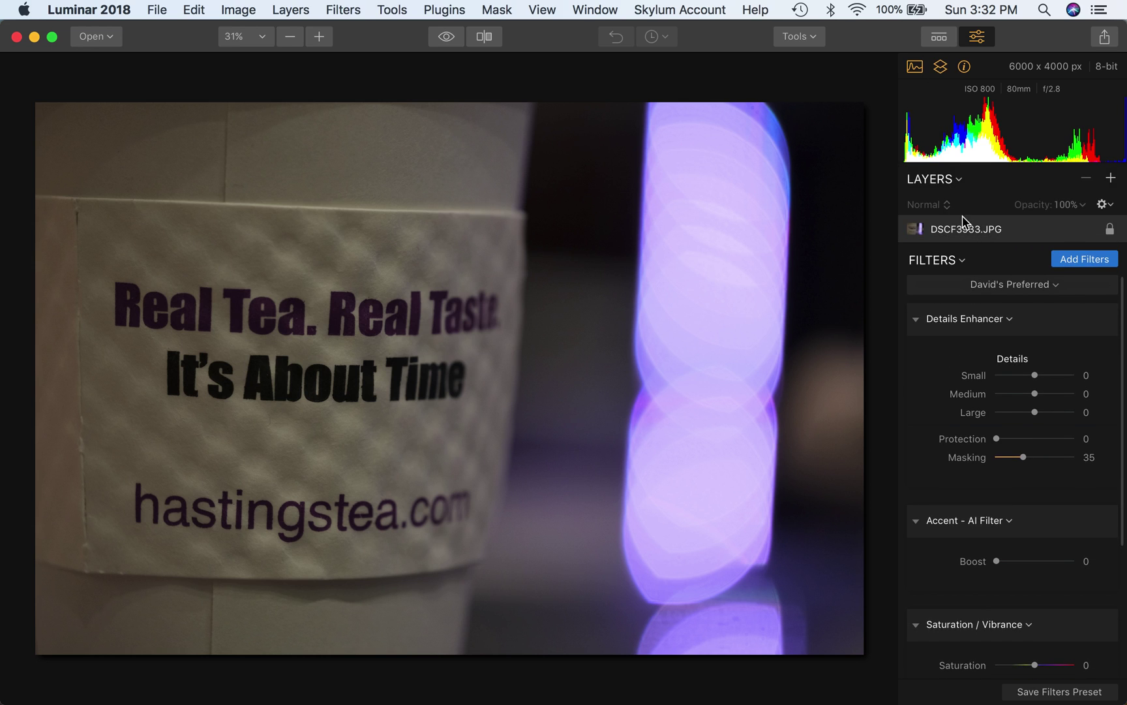
click(941, 72)
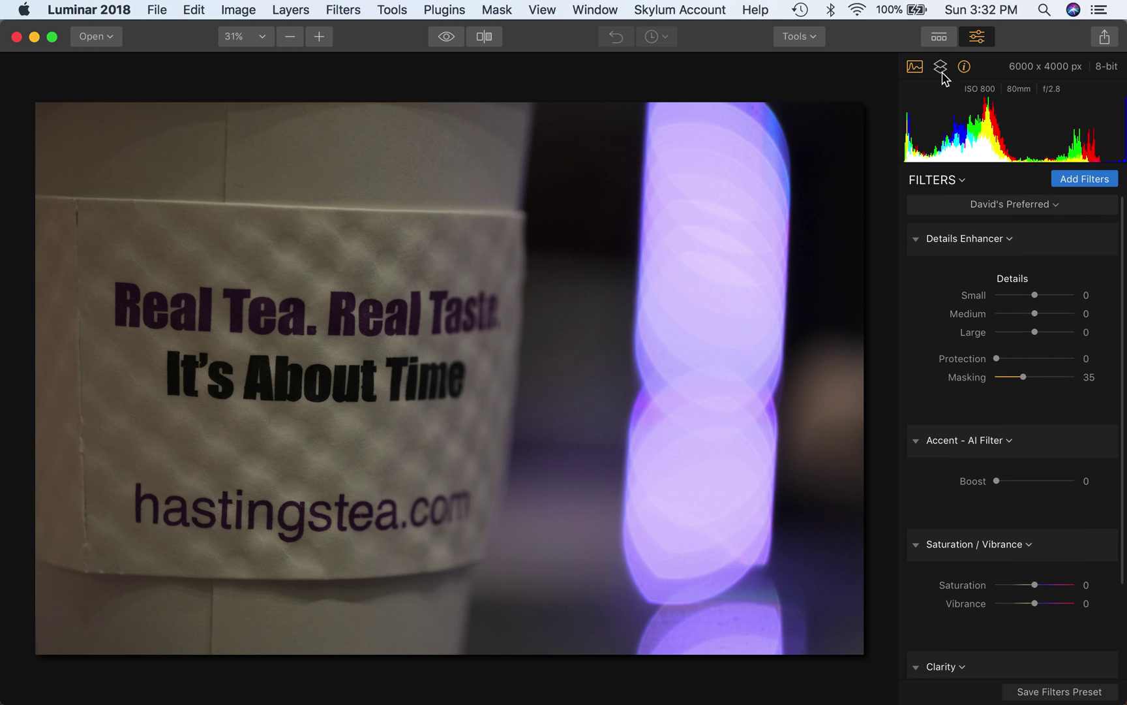
click(941, 71)
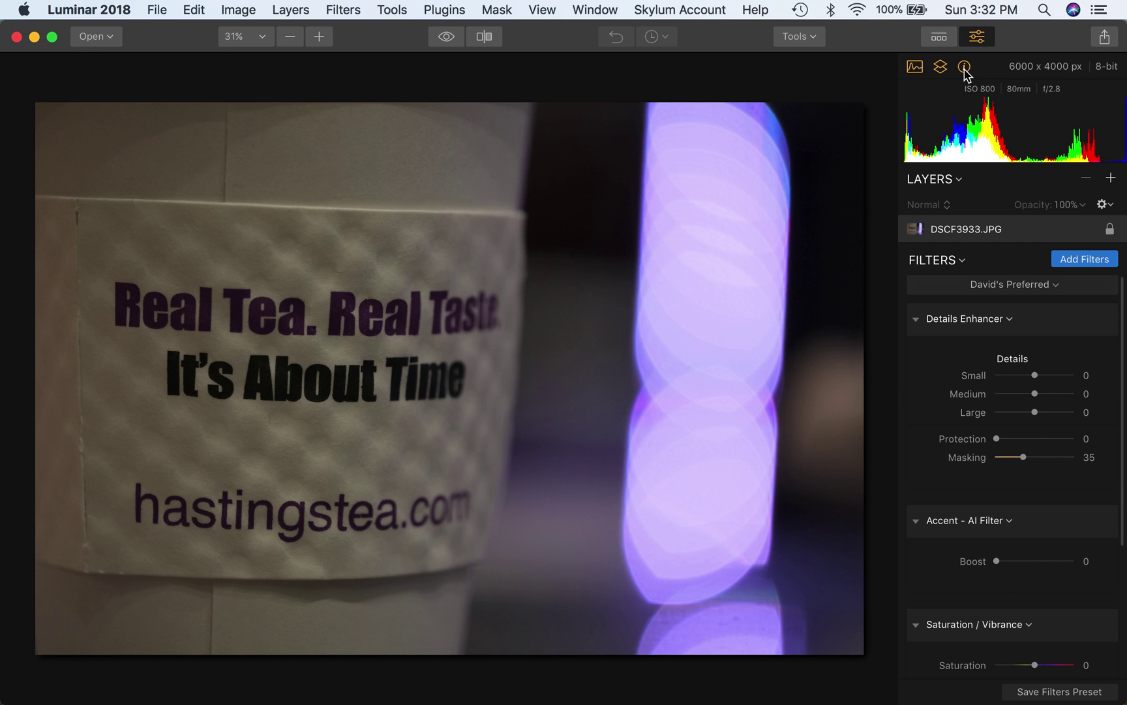
click(965, 68)
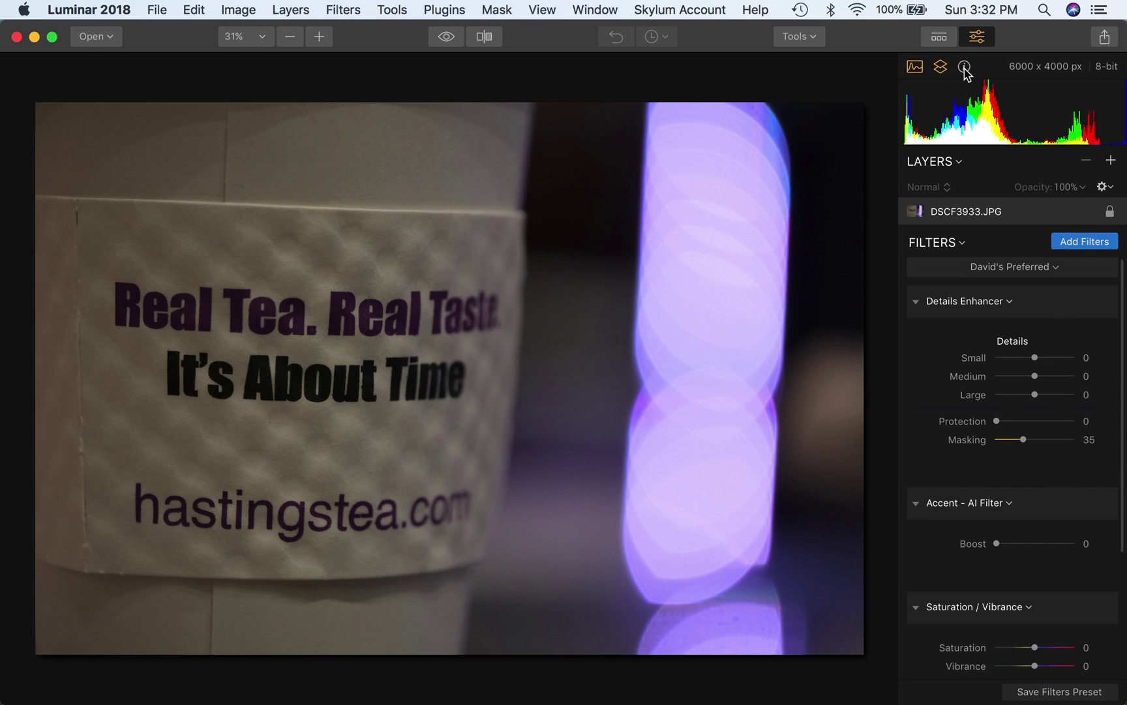
click(965, 68)
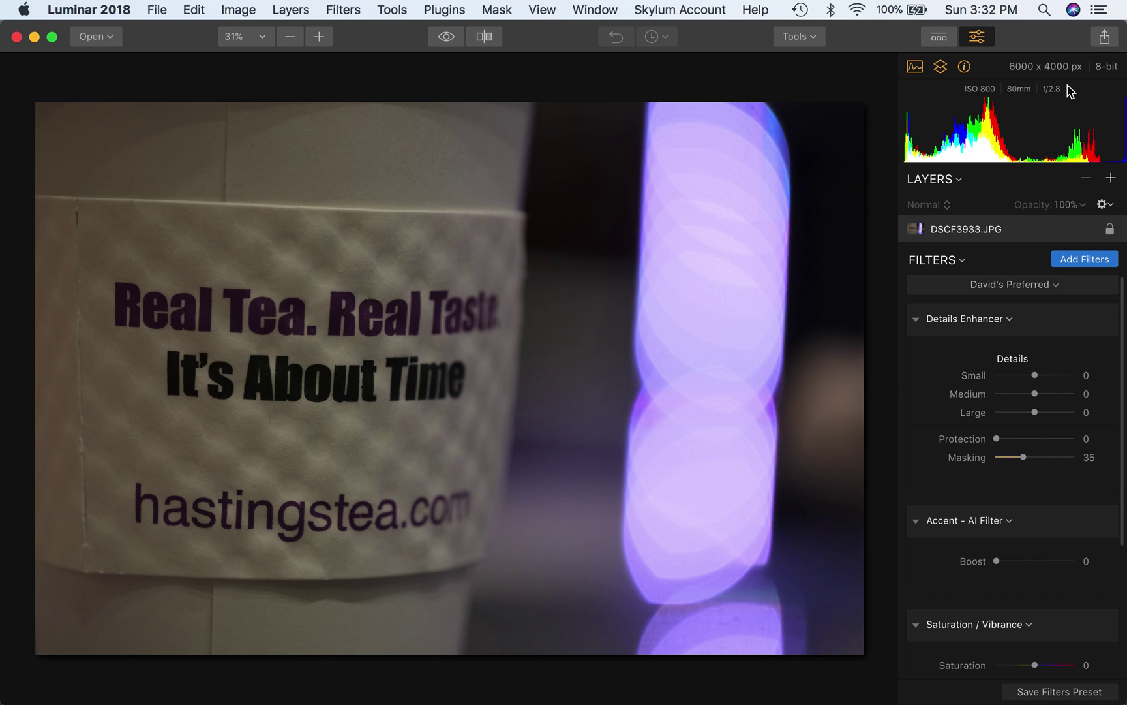
click(965, 67)
click(965, 68)
Step: Open and close the preset strip, then show the tools list with Crop, Free Transform, Clone & Stamp, Erase
click(940, 40)
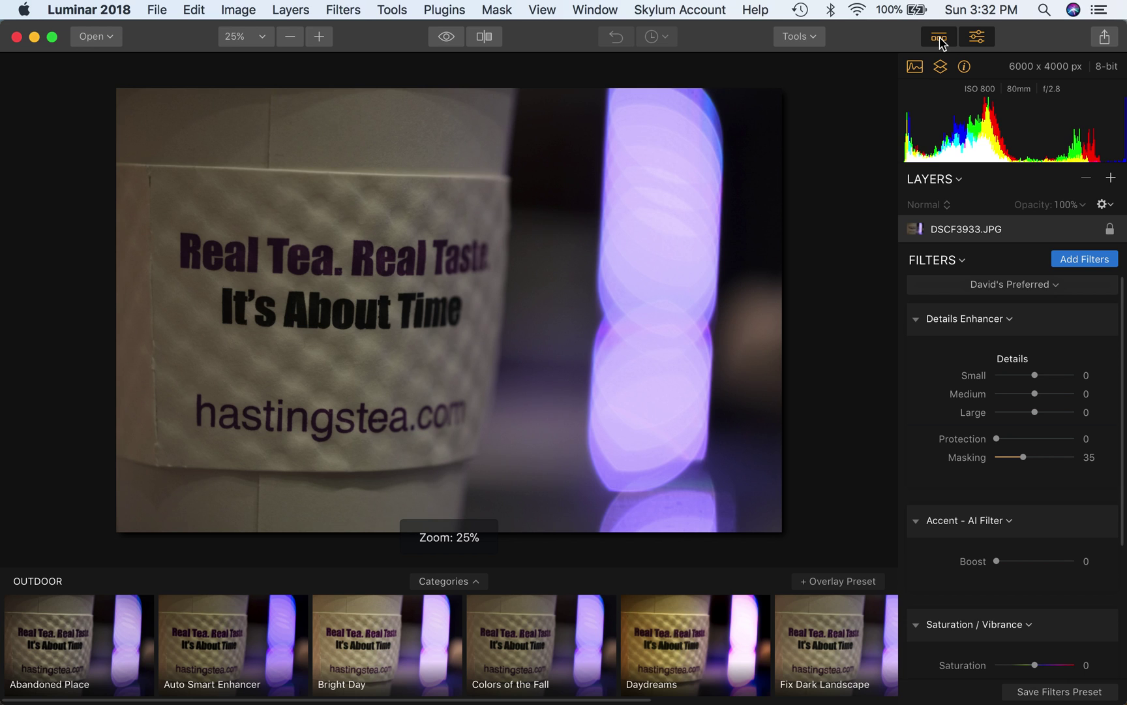
click(940, 40)
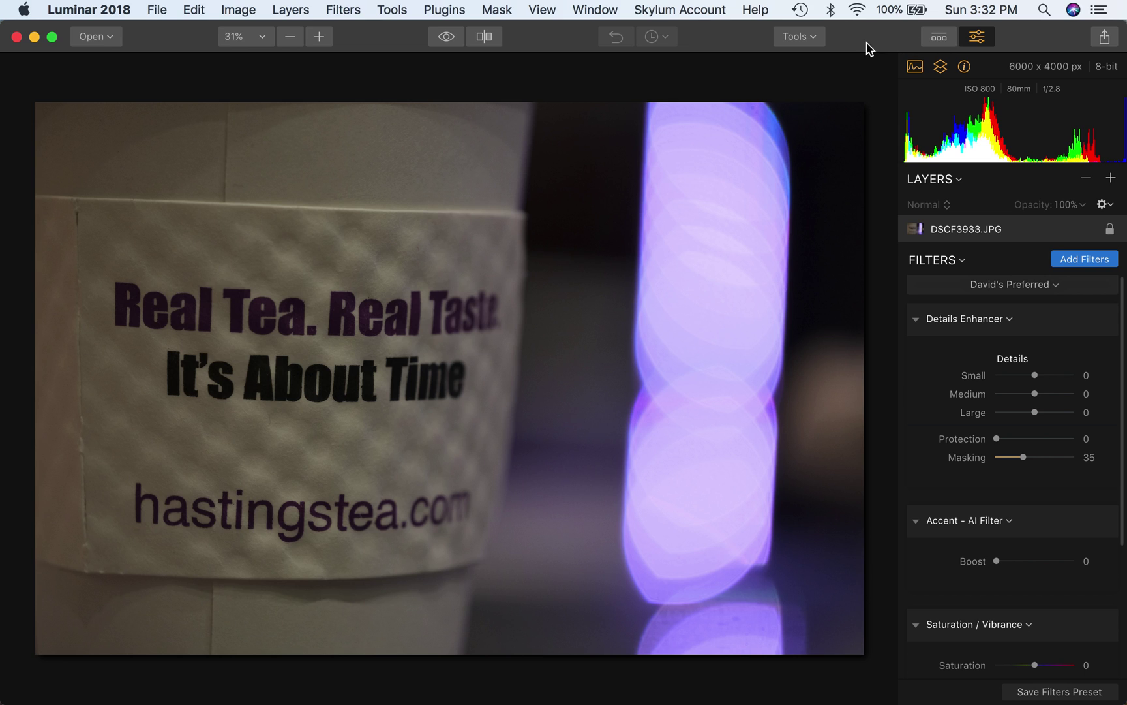
click(813, 38)
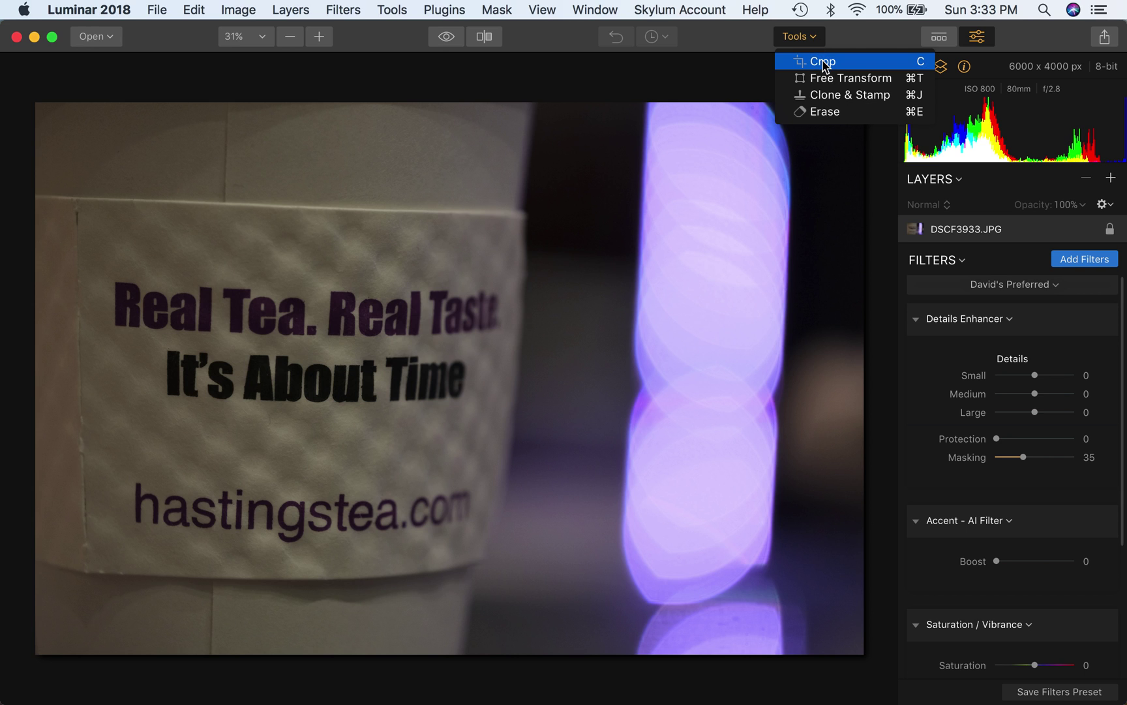
Step: Enter Crop mode and rotate the tea-cup photo to a -0.46° angle
click(823, 62)
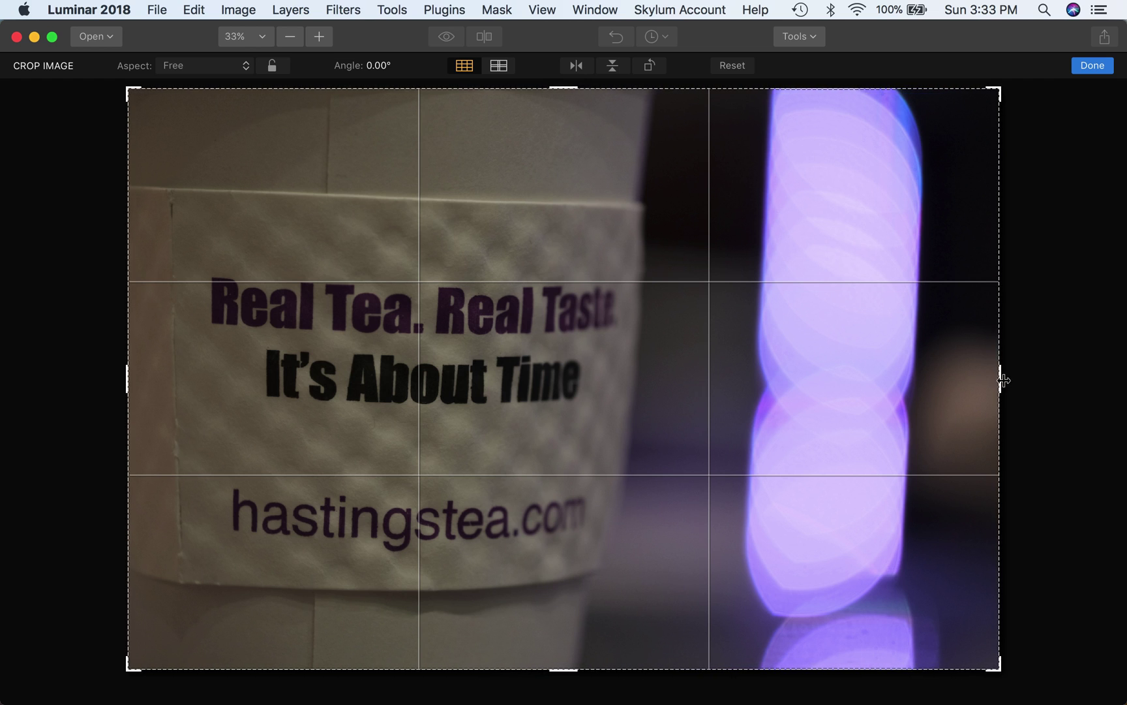
mouse_move(1023, 381)
mouse_down()
mouse_move(1023, 350)
mouse_move(1027, 374)
mouse_up()
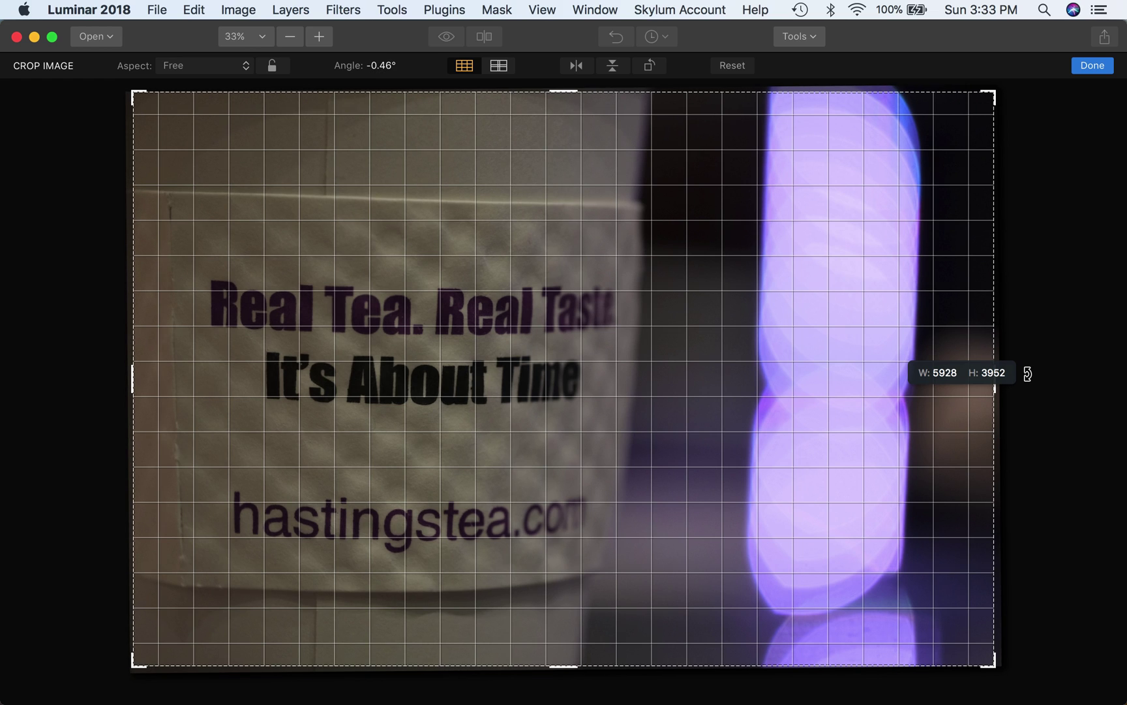
drag(1028, 373, 1028, 374)
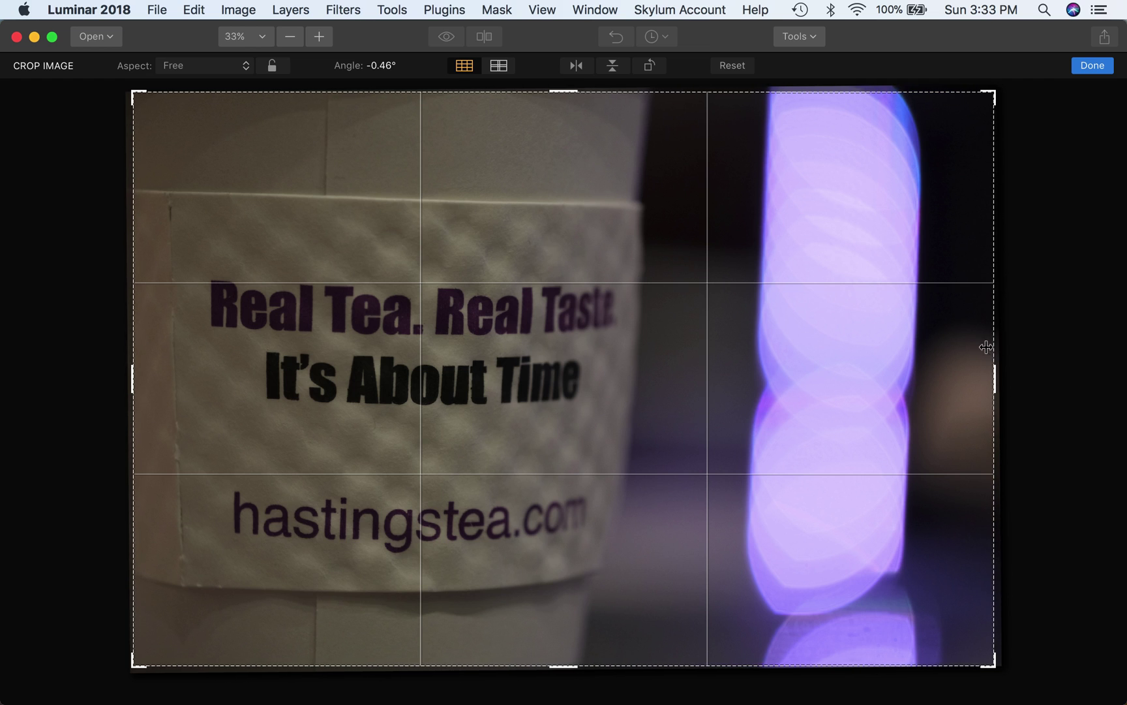
Step: Apply an Original 3:2 crop tight around the sleeve slogan, giving 3797 x 2531 px
click(245, 66)
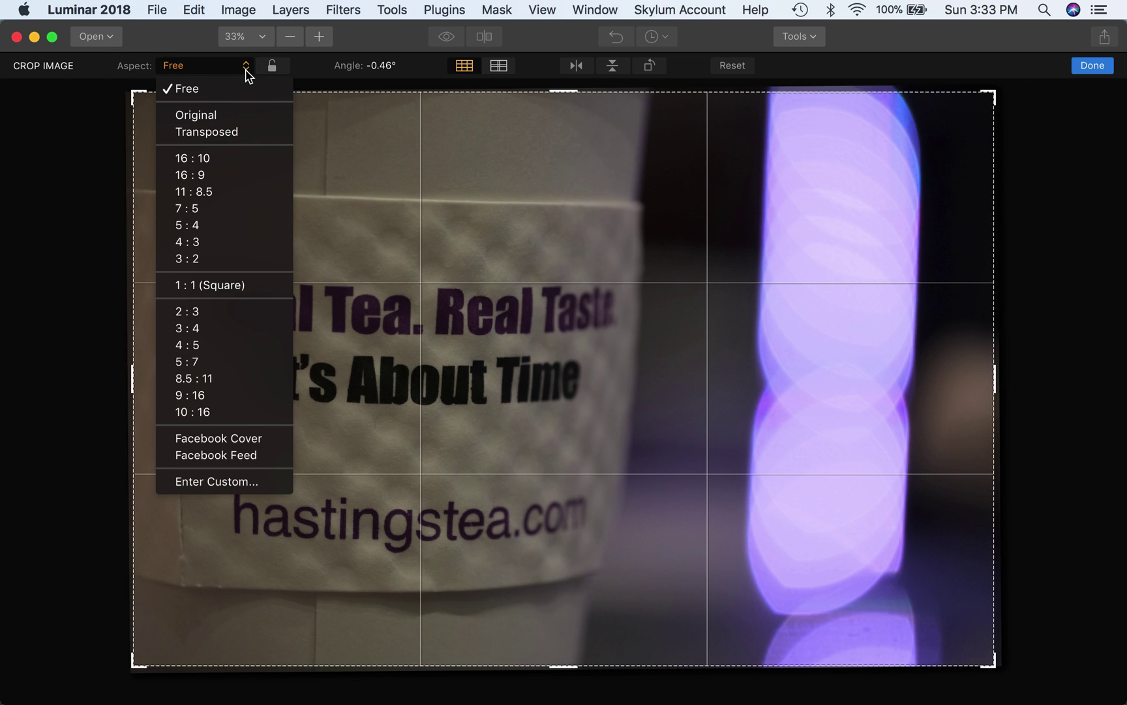
click(236, 115)
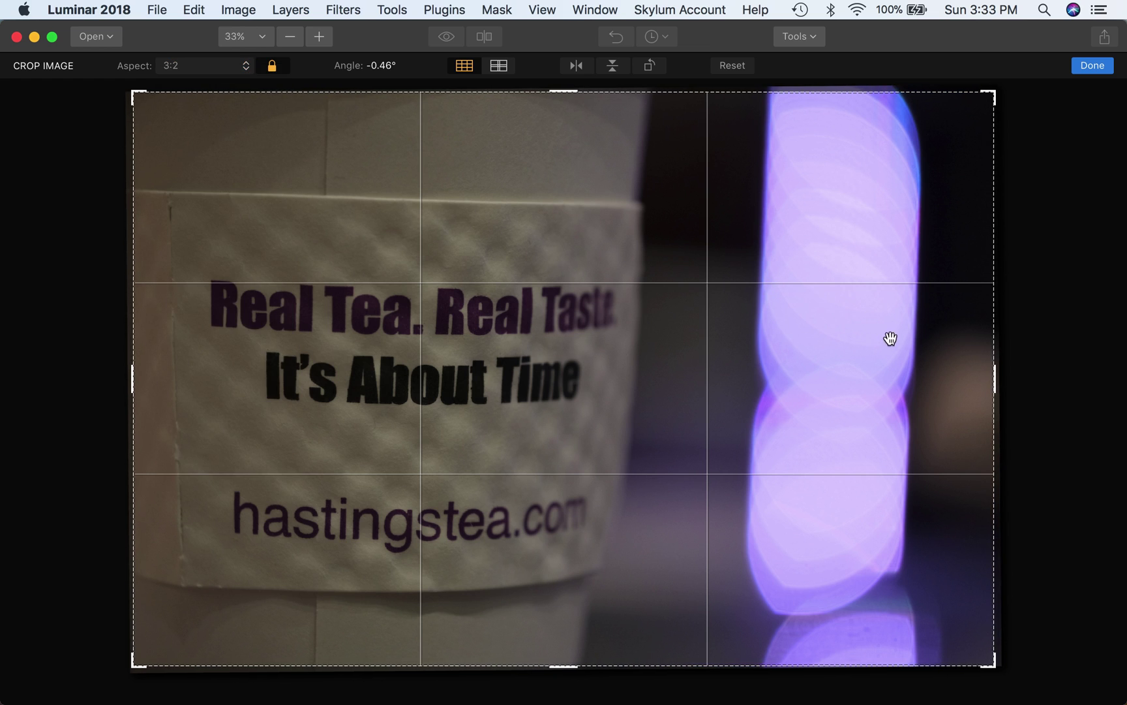
drag(995, 378, 1026, 418)
drag(995, 378, 840, 391)
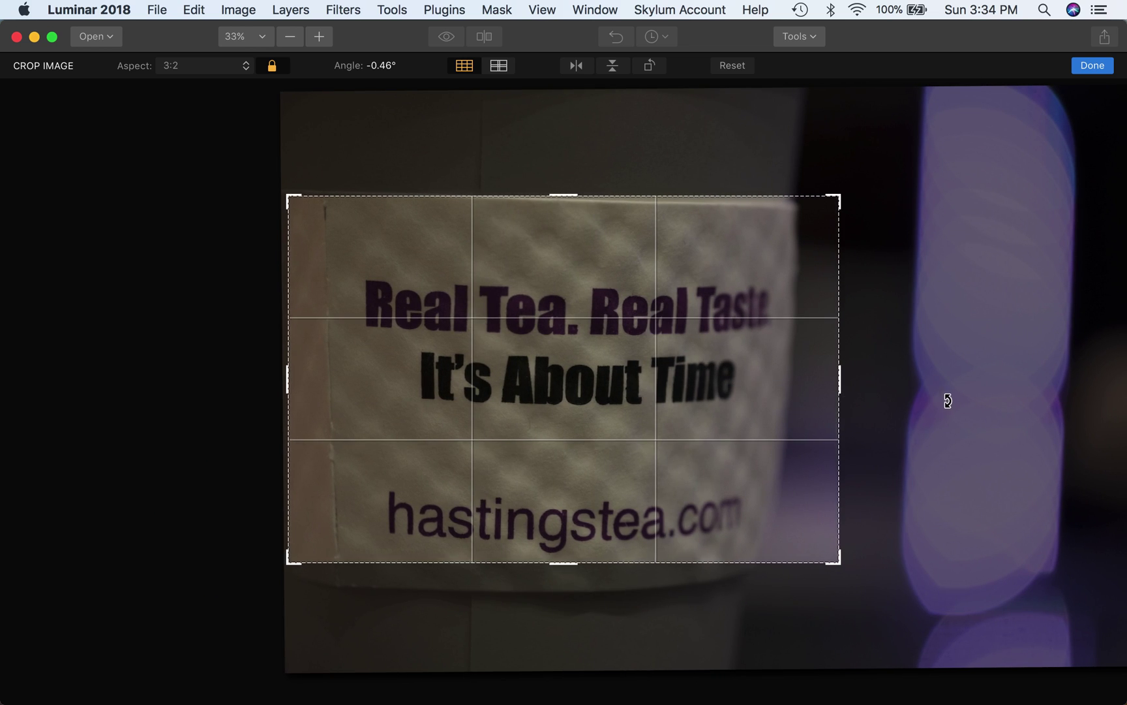
click(1091, 66)
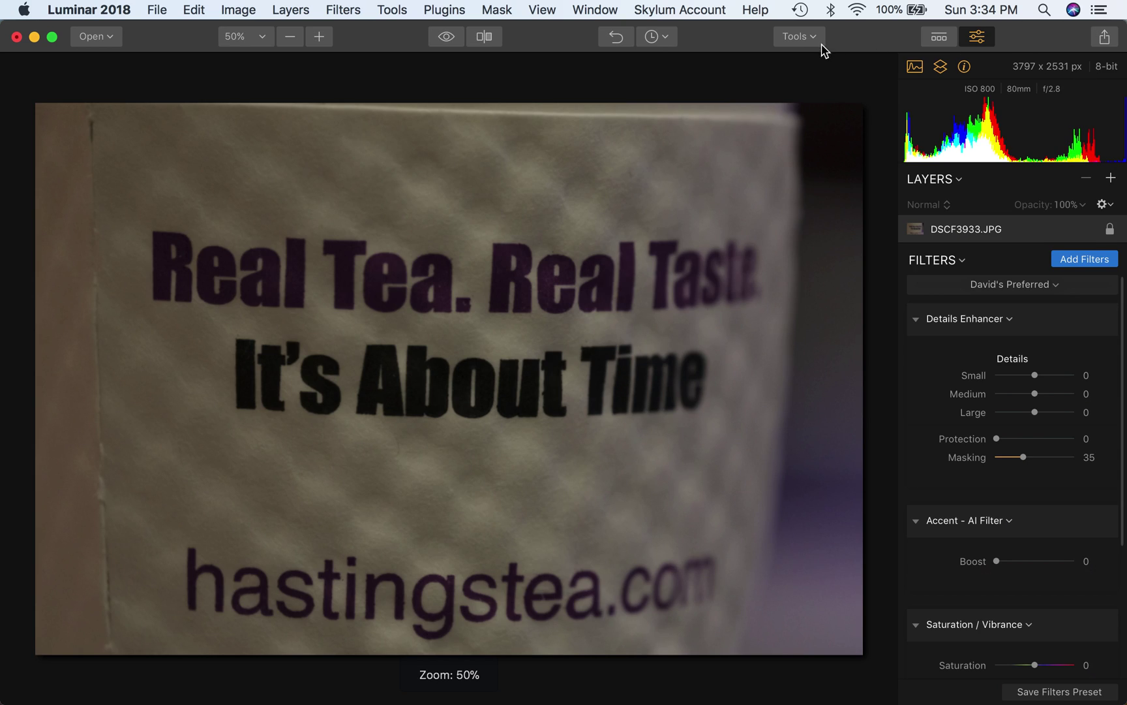
Step: Reopen Crop, set a landscape 3:2 aspect, and enlarge the frame to cover nearly the whole photo
click(799, 37)
click(821, 59)
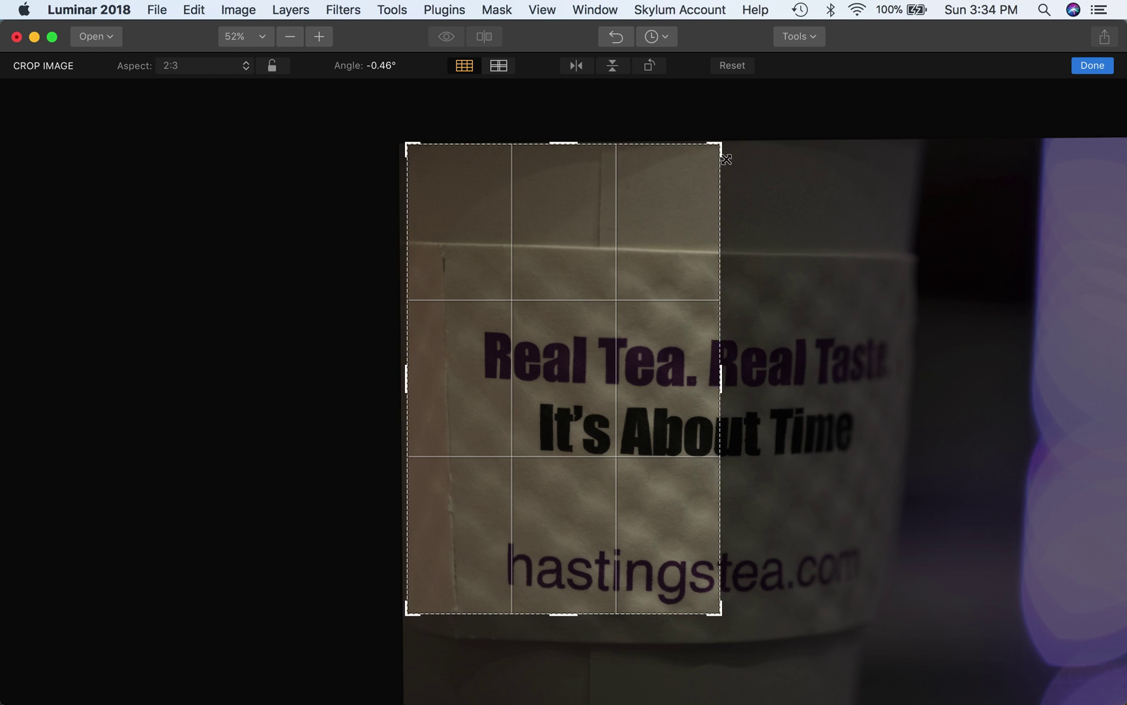
click(246, 66)
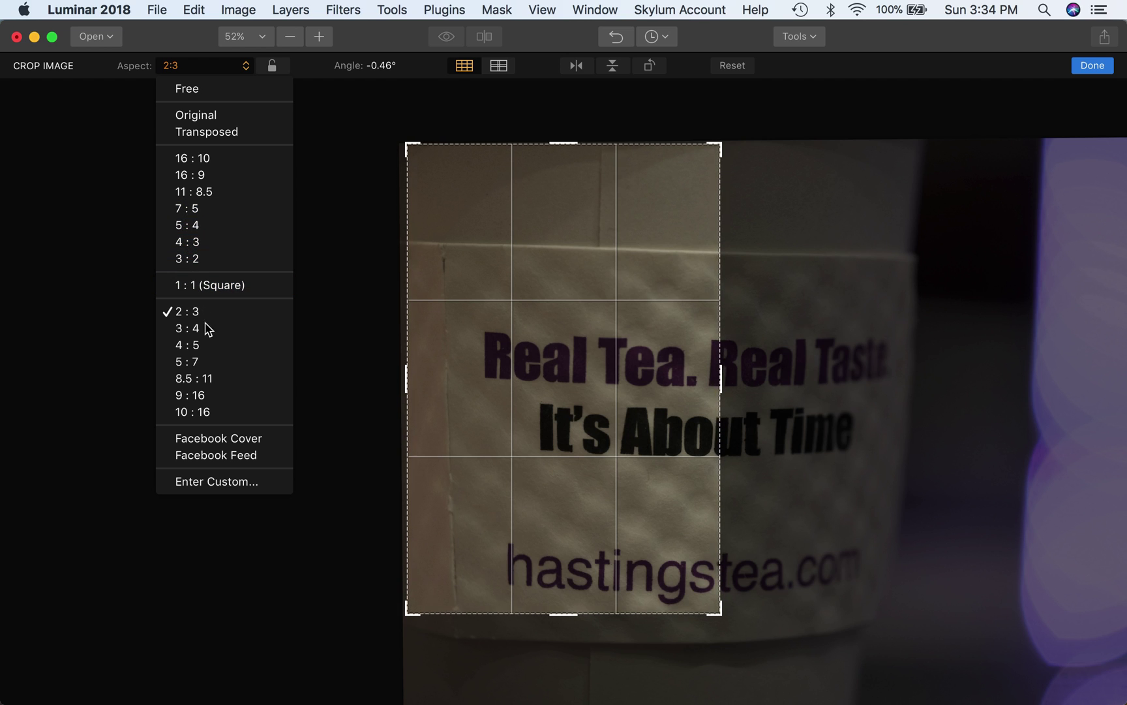
click(220, 131)
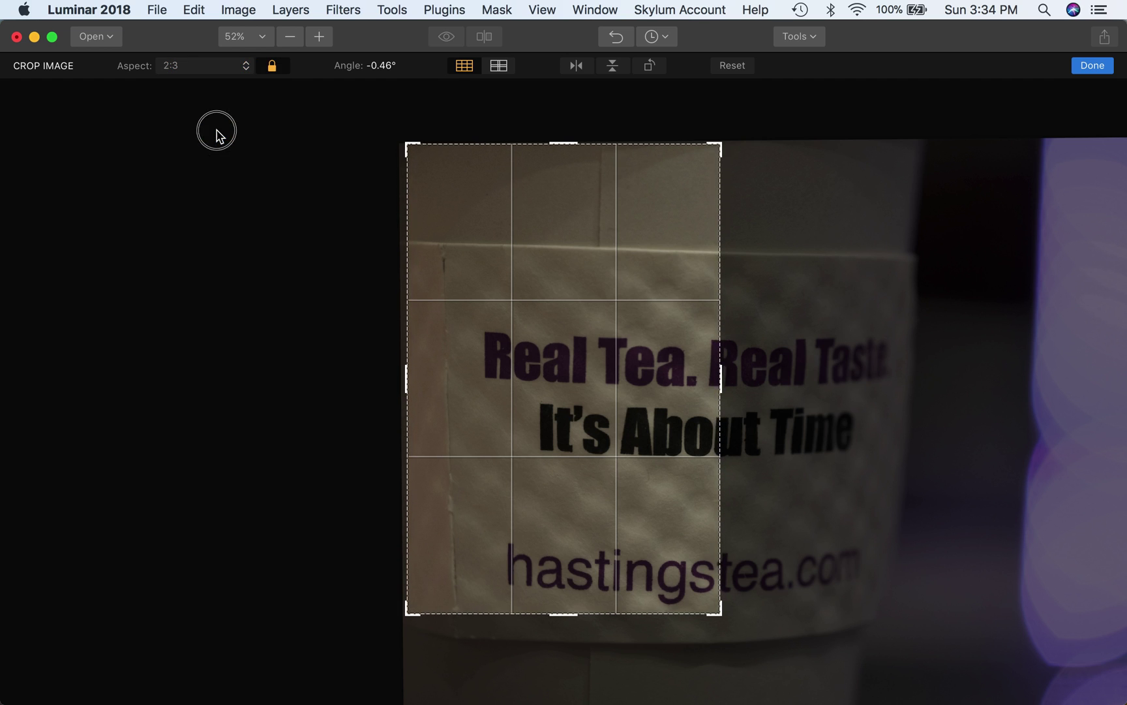
click(231, 71)
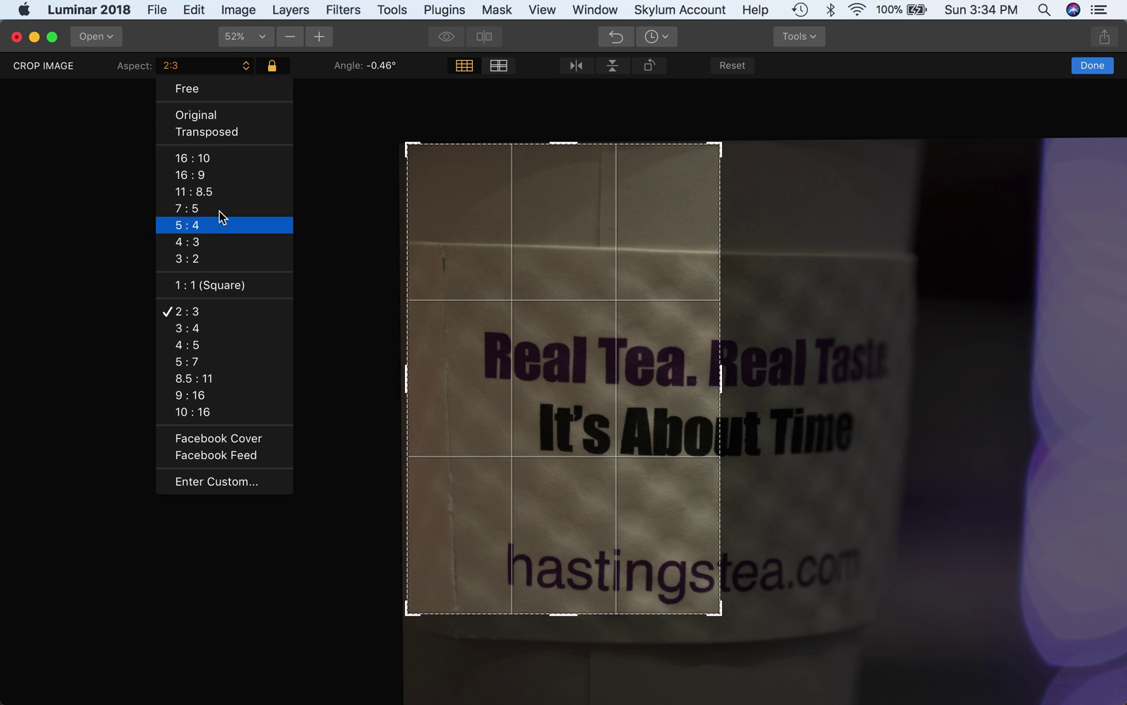
click(207, 258)
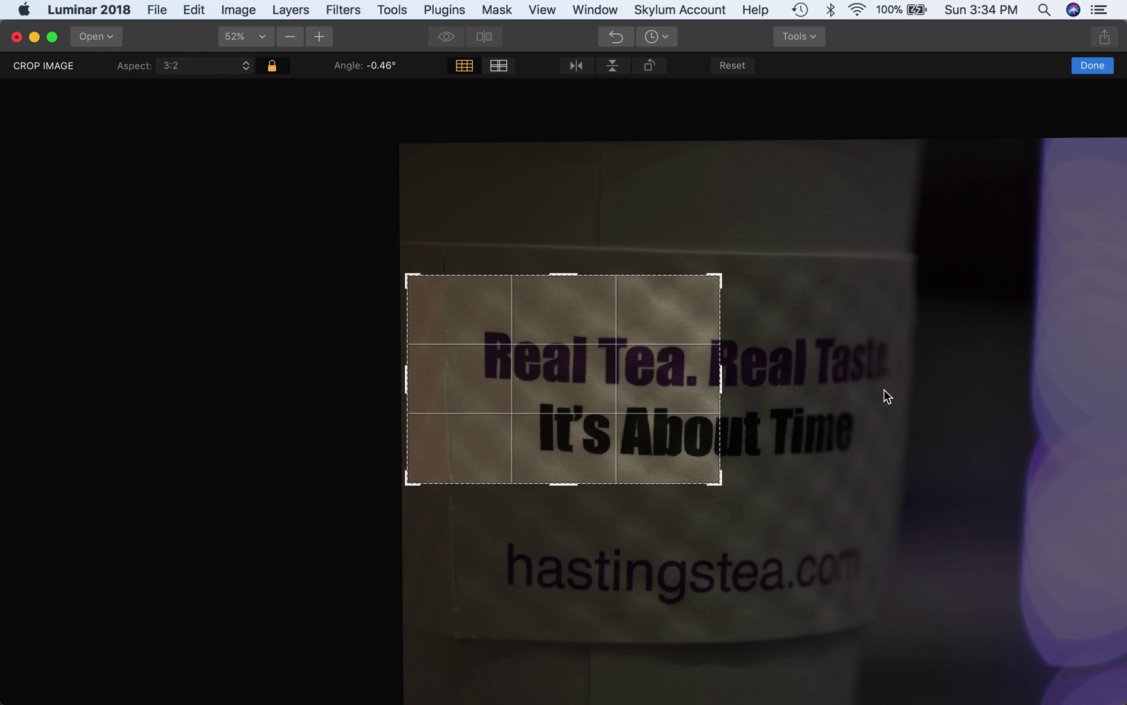
drag(718, 483, 894, 596)
drag(902, 151, 997, 40)
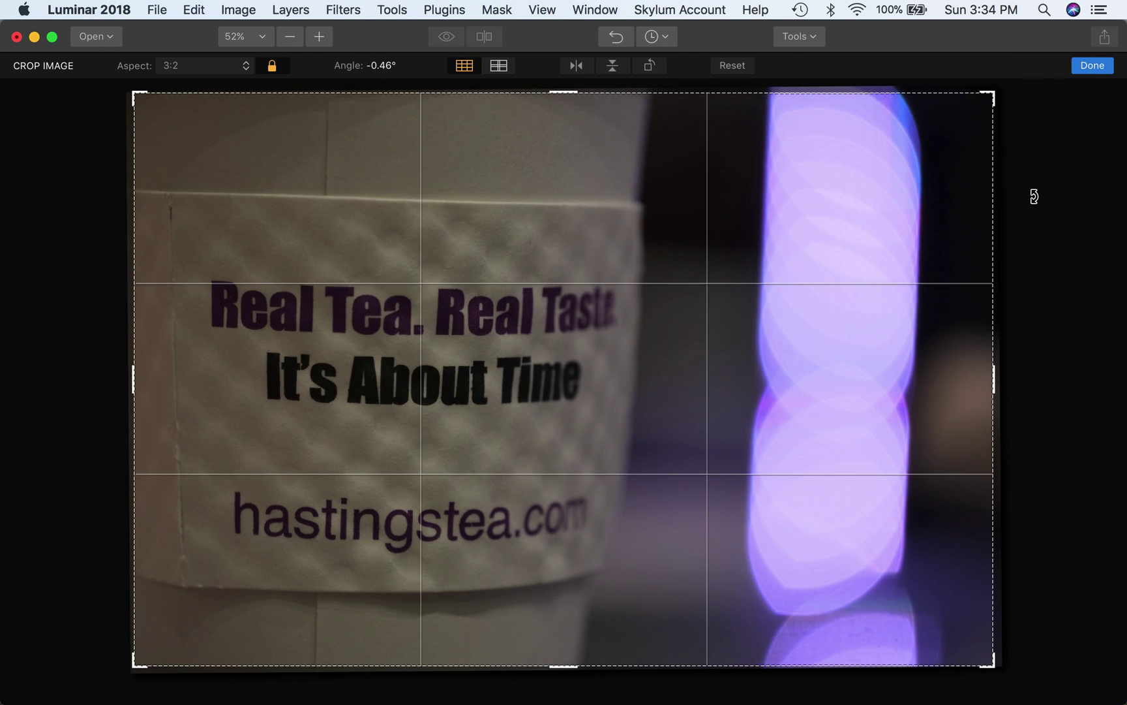
Step: Rotate the photo a full turn back to upright, then tilt it about -2° to level the cup
mouse_move(1016, 382)
mouse_down()
mouse_move(1004, 214)
mouse_move(1029, 370)
mouse_move(1011, 443)
mouse_move(1014, 379)
mouse_up()
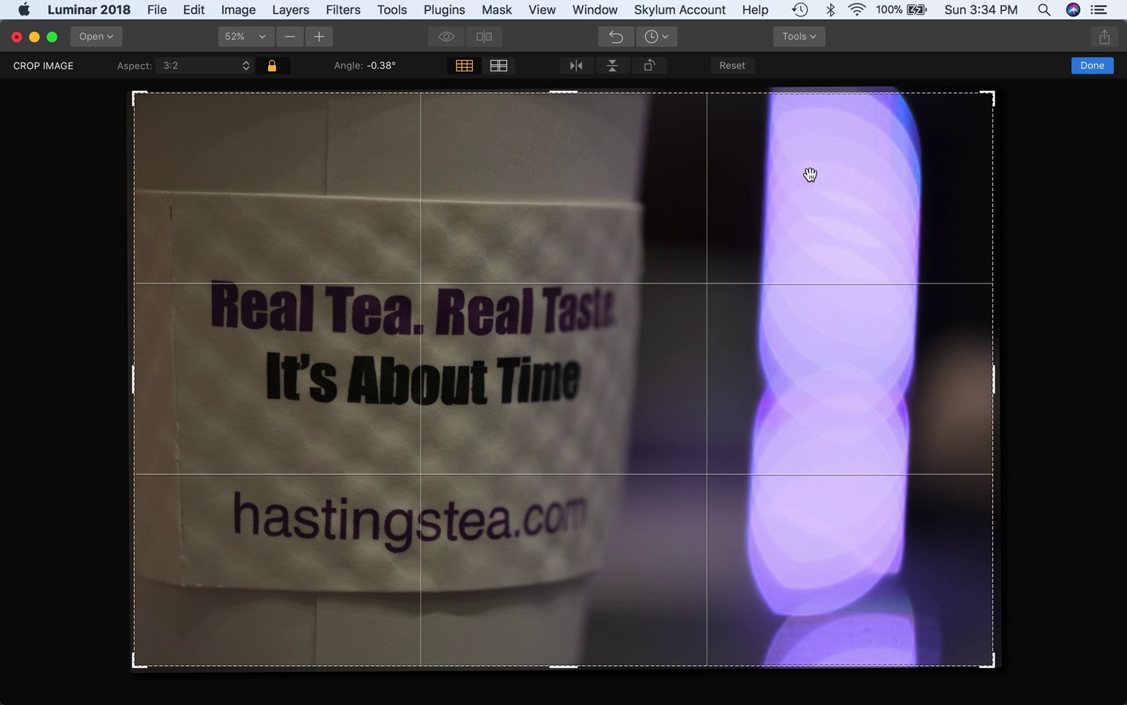
click(650, 66)
click(650, 66)
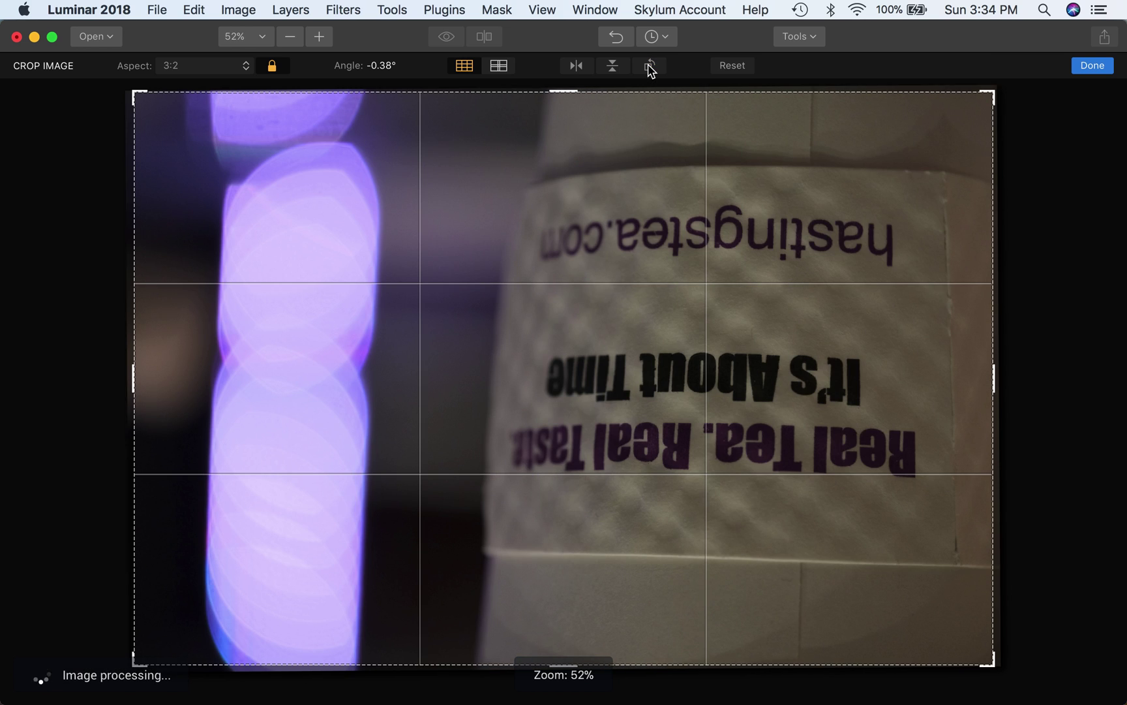
click(650, 66)
click(650, 66)
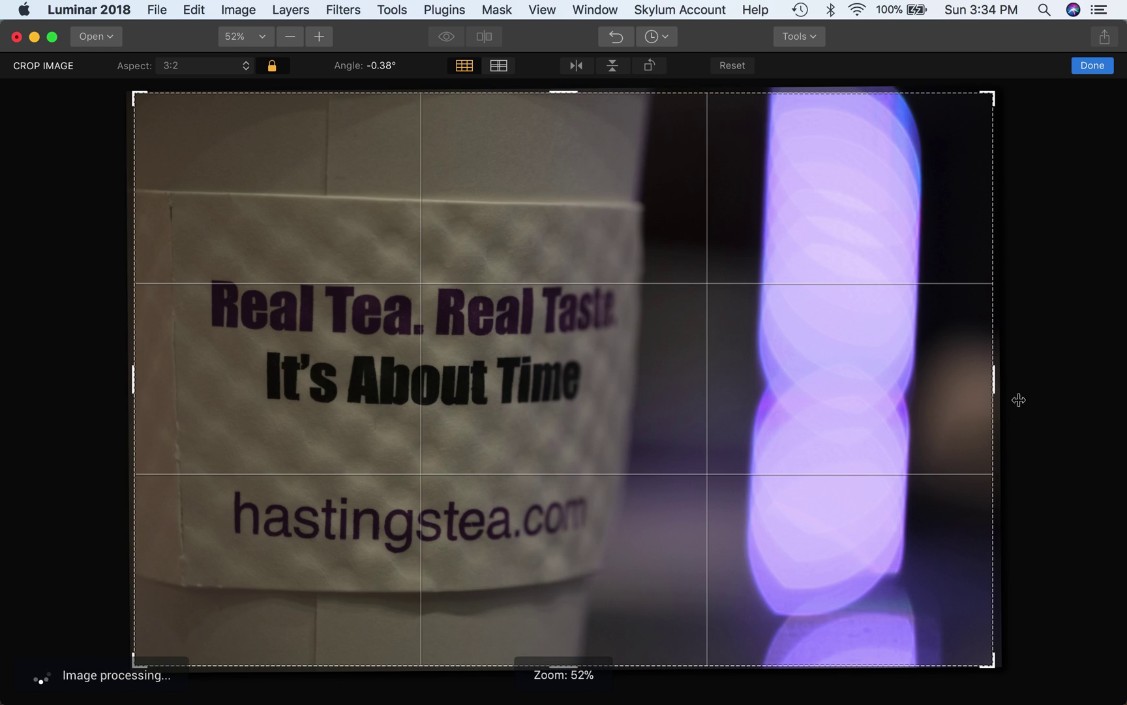
drag(1019, 399, 1018, 378)
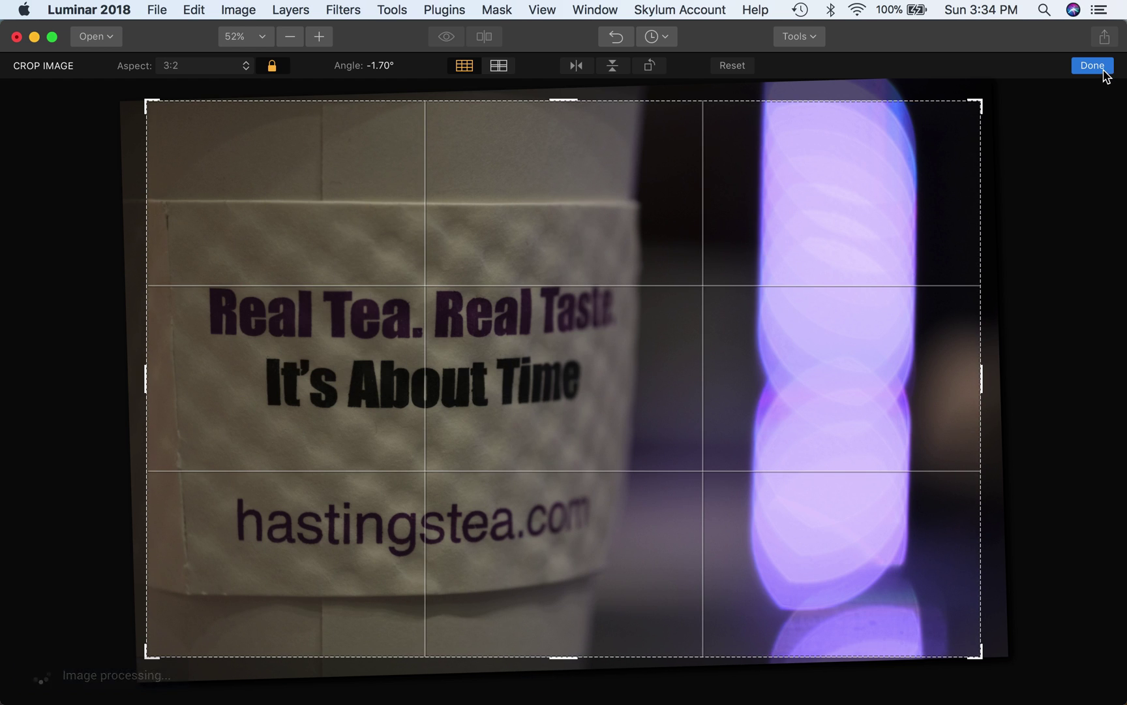
Step: Apply the tilted 3:2 crop, leaving the tea-cup photo at 5747 x 3831 px
click(1101, 67)
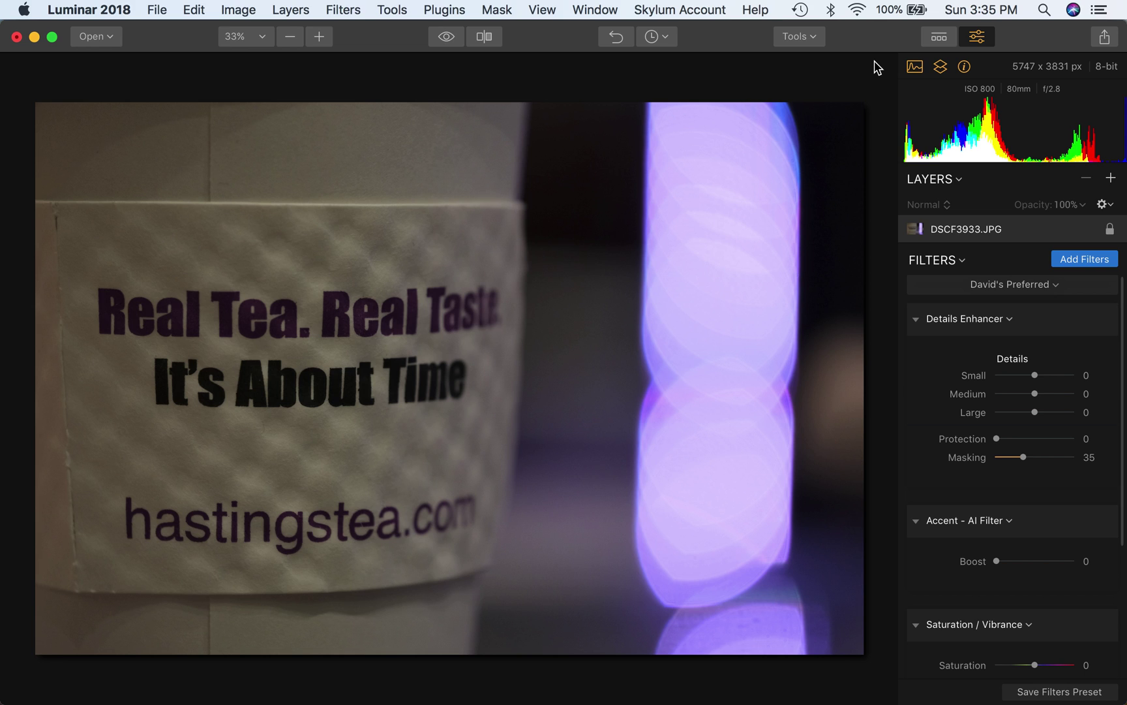
click(817, 38)
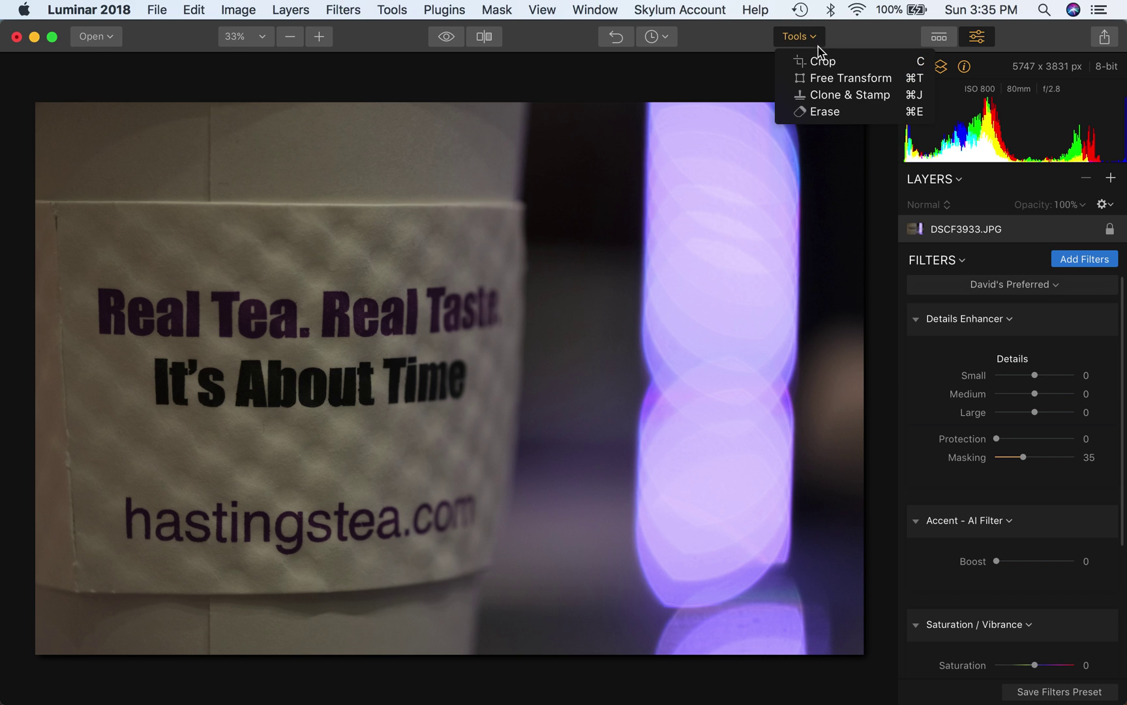
Step: Start Clone & Stamp on the photo with brush size 52, 96% softness, 100% opacity
click(826, 96)
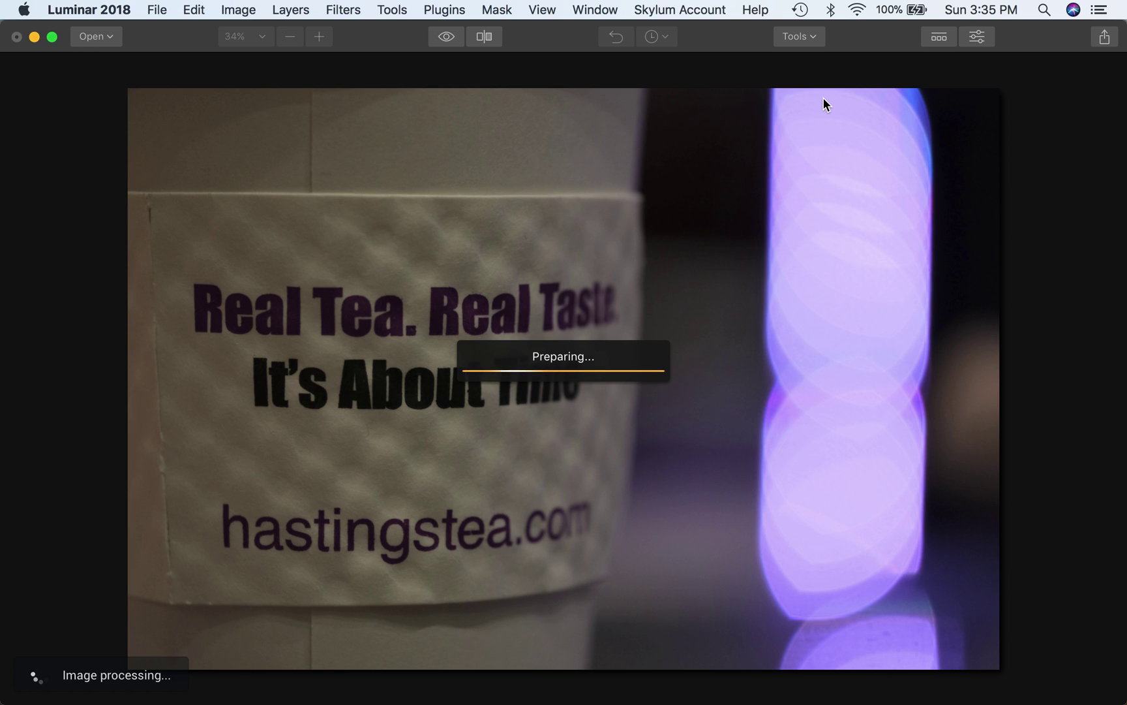
key(super+j)
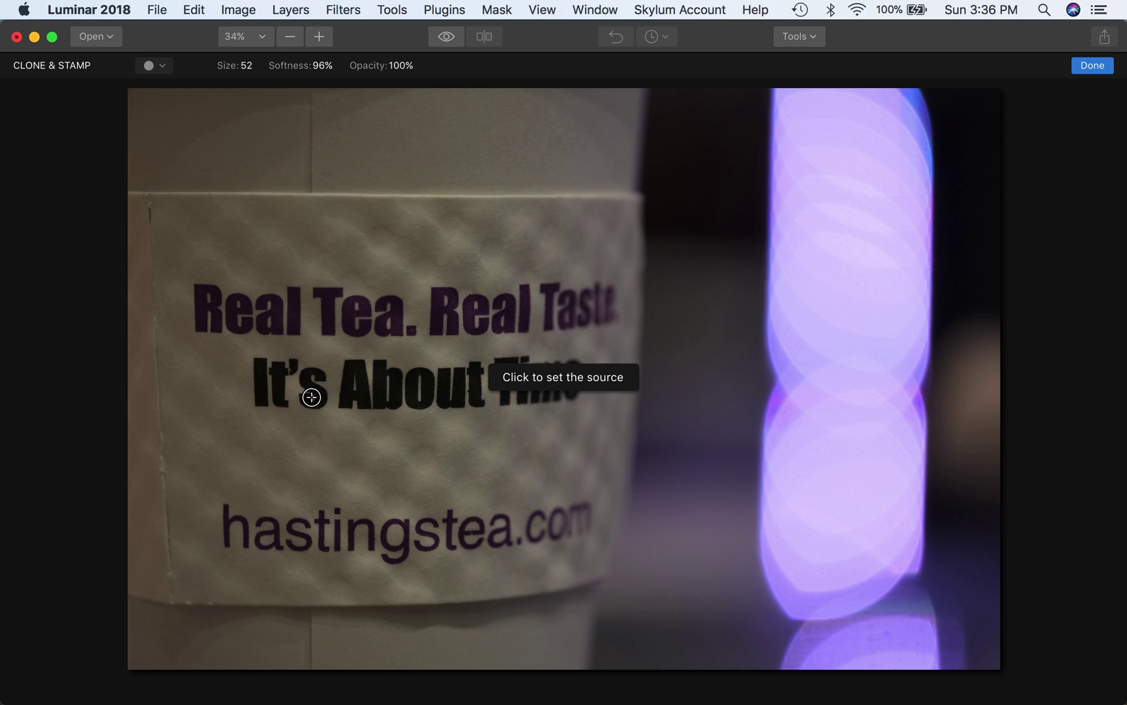
Step: Set the clone source on the plain sleeve below the slogan and try smaller brush sizes, returning to 52
click(261, 458)
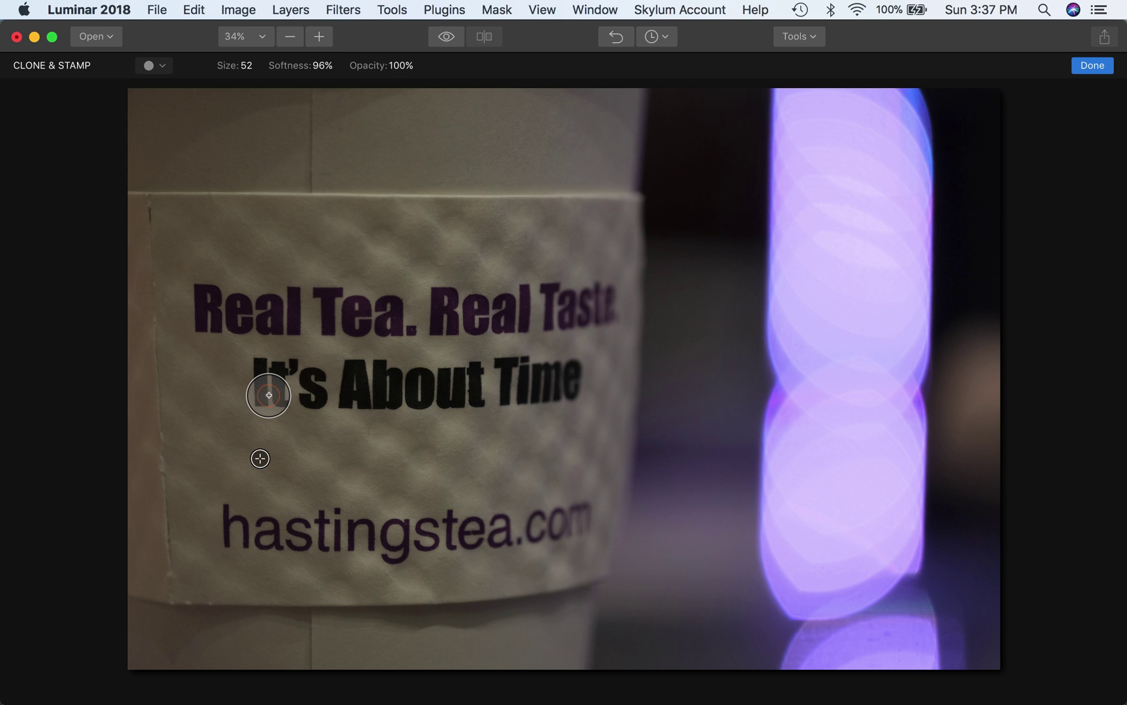
key(bracketleft)
key(bracketleft)
key(bracketright)
key(bracketright)
key(bracketleft)
key(bracketright)
Step: Raise brush softness to 100%, resize the brush, and begin cloning over the I of It's
click(325, 68)
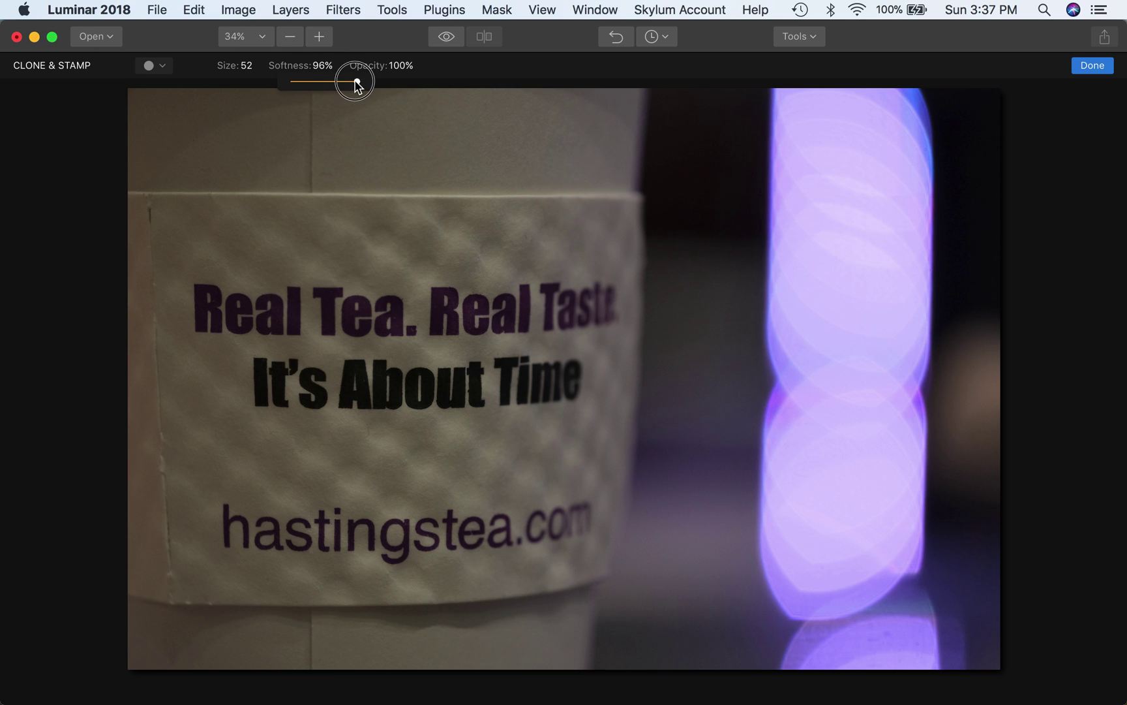
drag(357, 83, 361, 80)
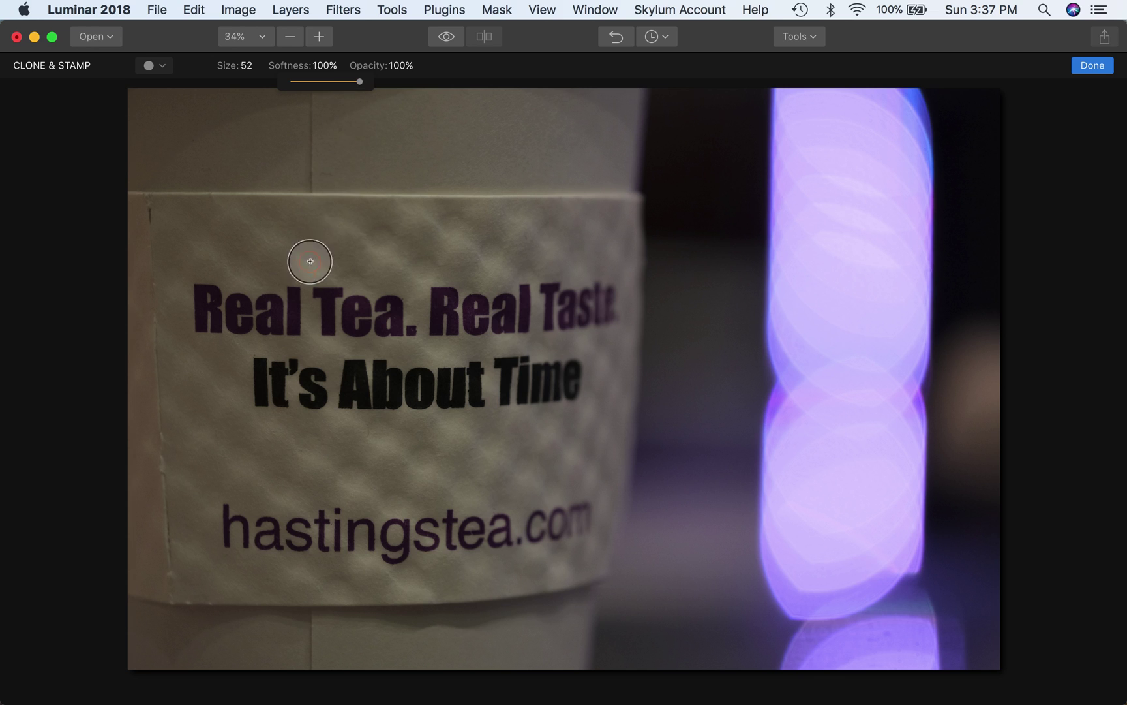
key(bracketright)
key(bracketright)
key(bracketright)
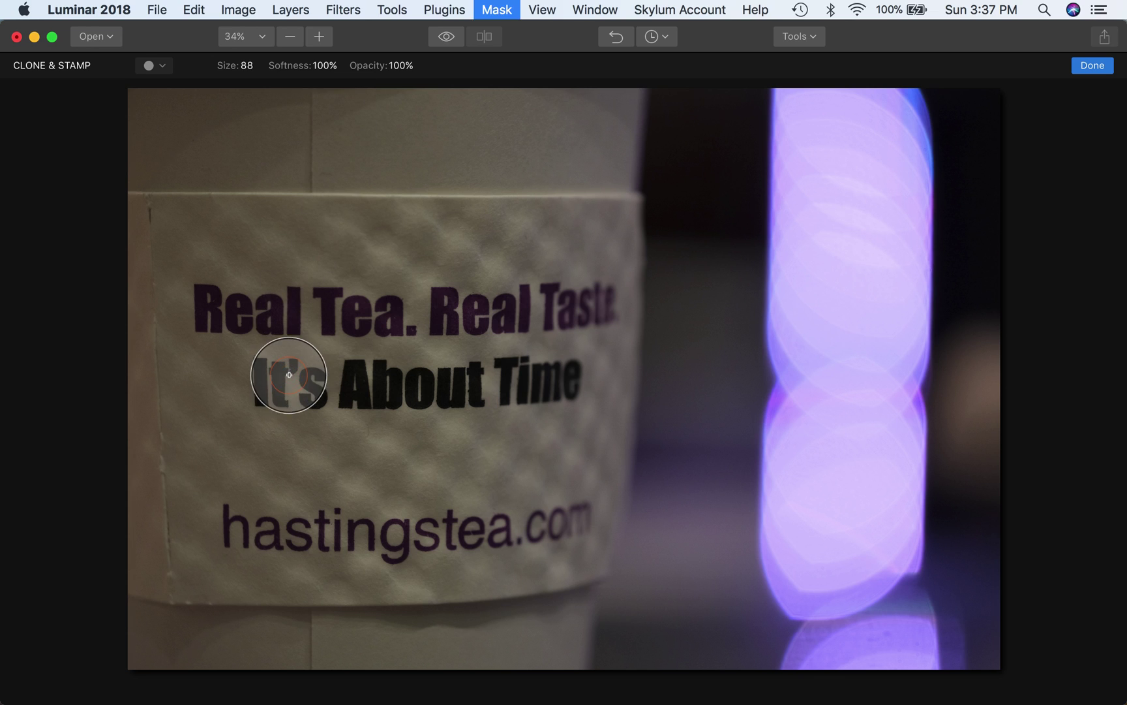
key(bracketright)
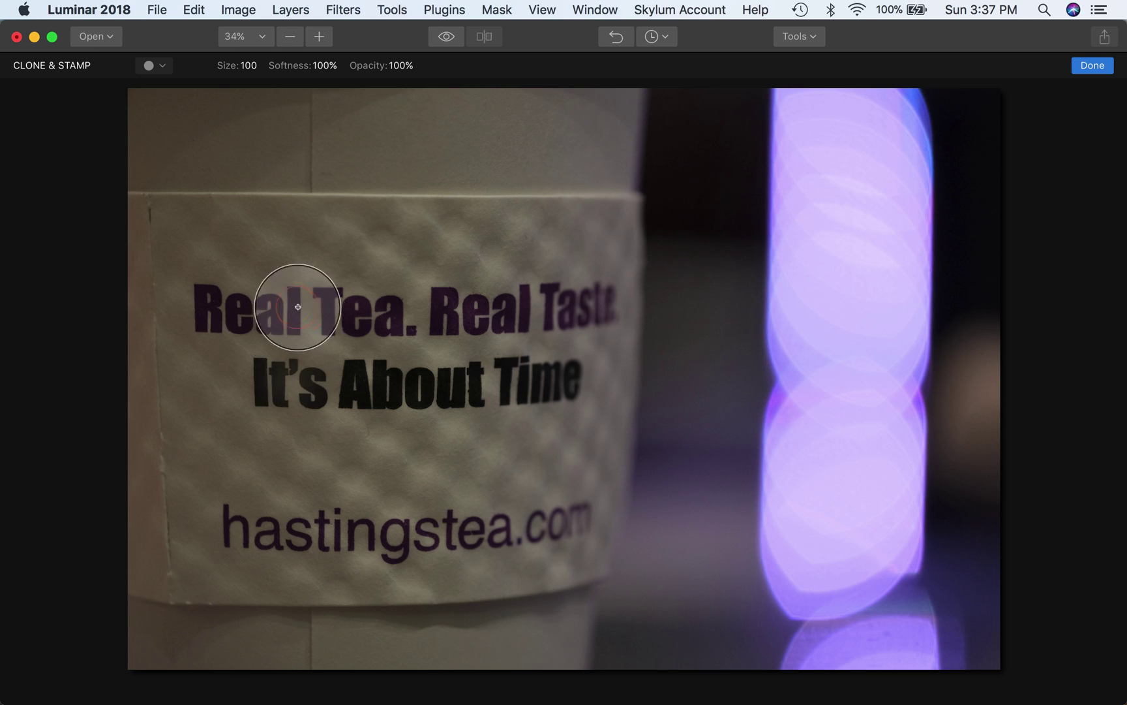
key(bracketleft)
key(bracketleft)
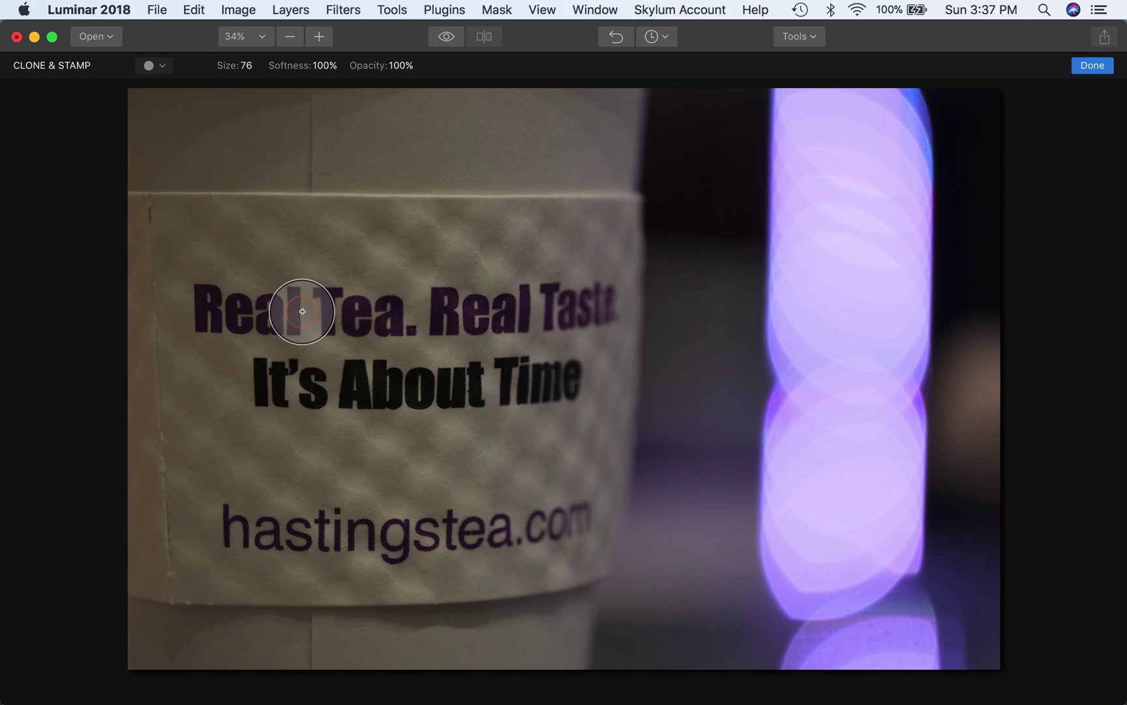
key(bracketleft)
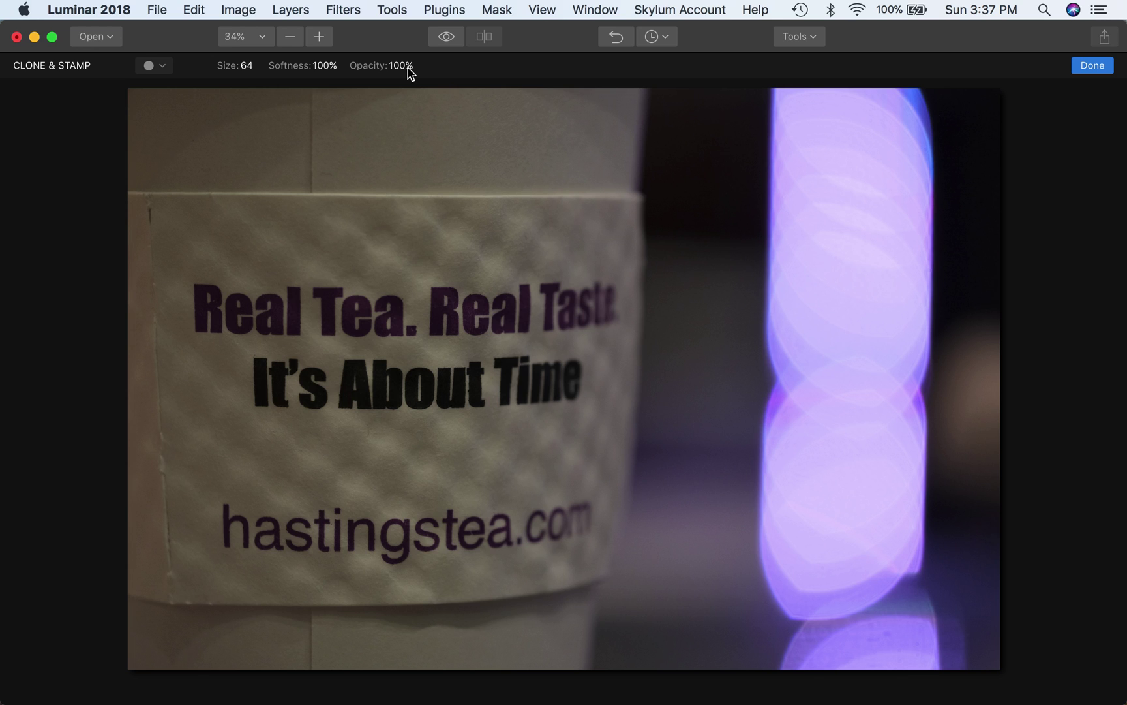
drag(265, 391, 272, 365)
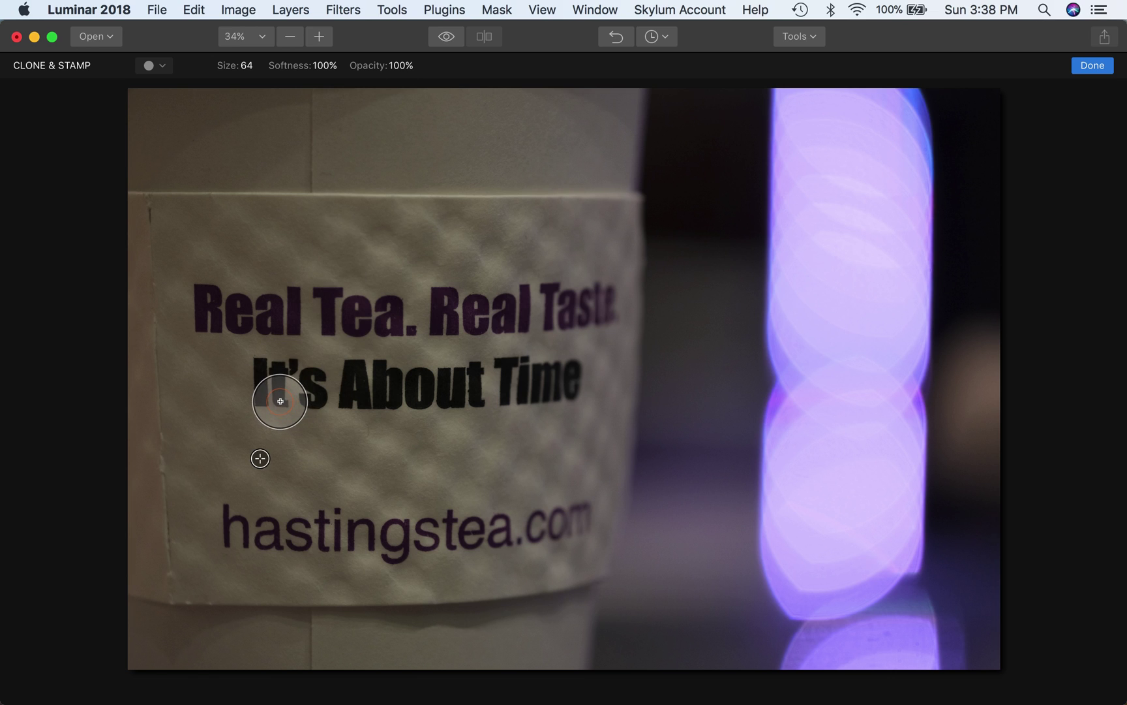
Step: Shrink the brush to 52 and clone sleeve texture over It's, leaving only About Time
key(bracketleft)
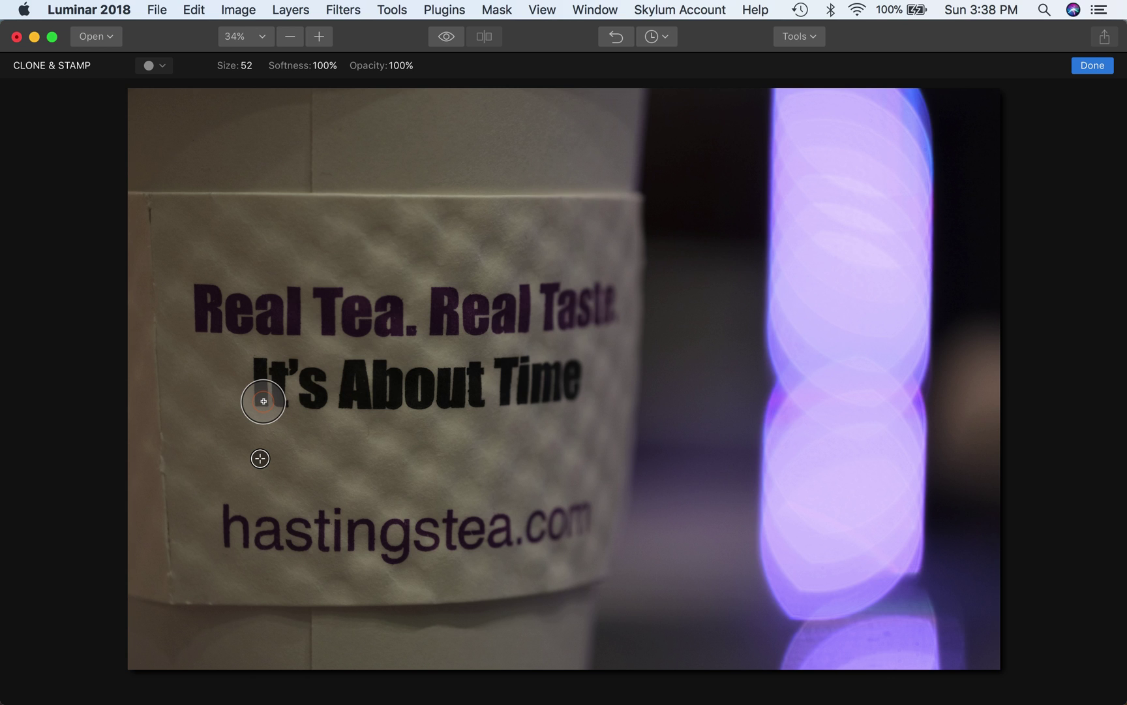
mouse_move(267, 395)
mouse_down()
mouse_move(279, 397)
mouse_move(268, 391)
mouse_up()
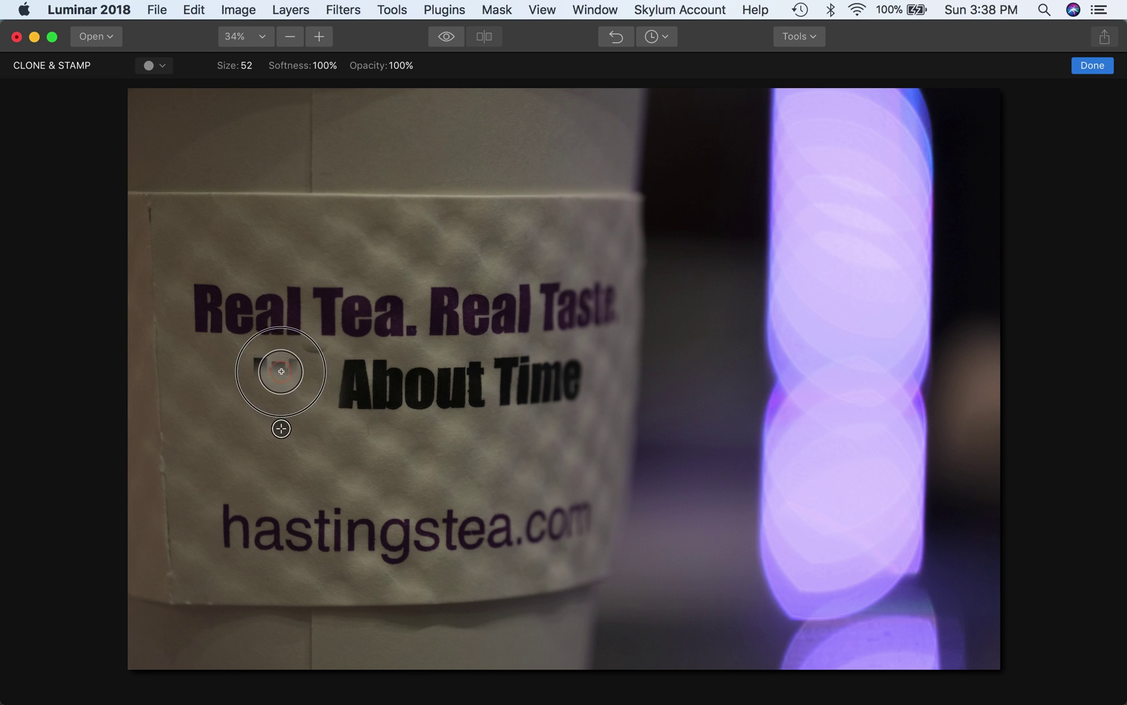
mouse_move(293, 371)
mouse_down()
mouse_move(241, 360)
mouse_move(370, 422)
mouse_move(303, 402)
mouse_move(307, 365)
mouse_move(281, 360)
mouse_up()
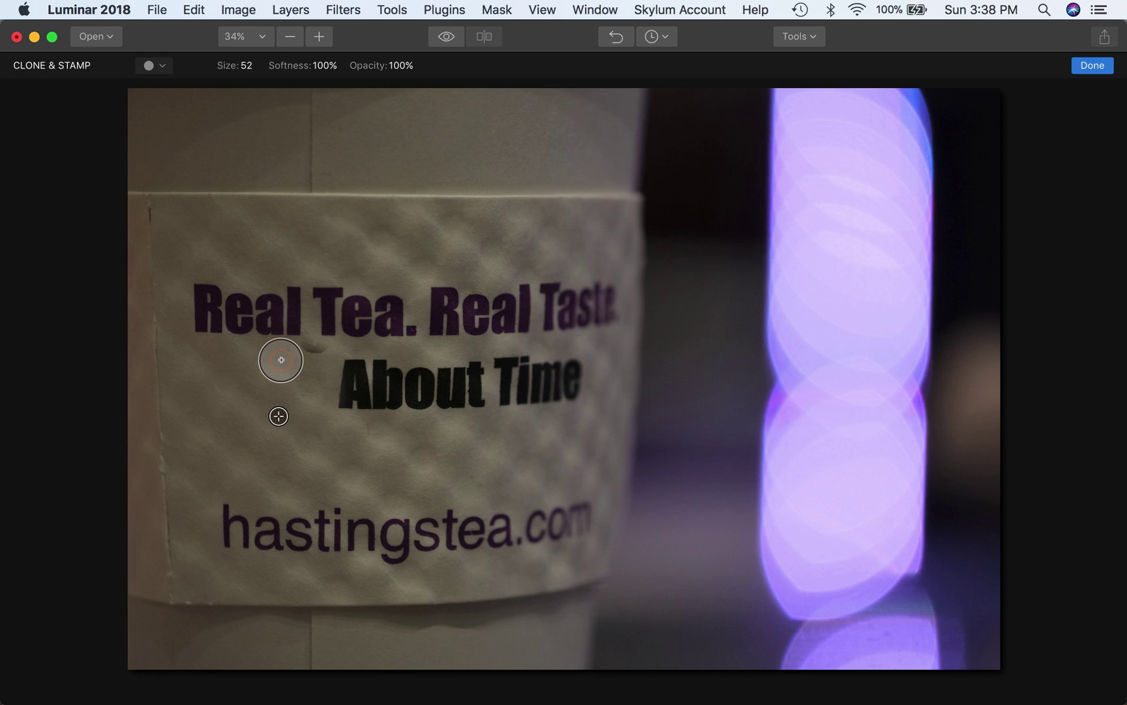
drag(281, 359, 249, 411)
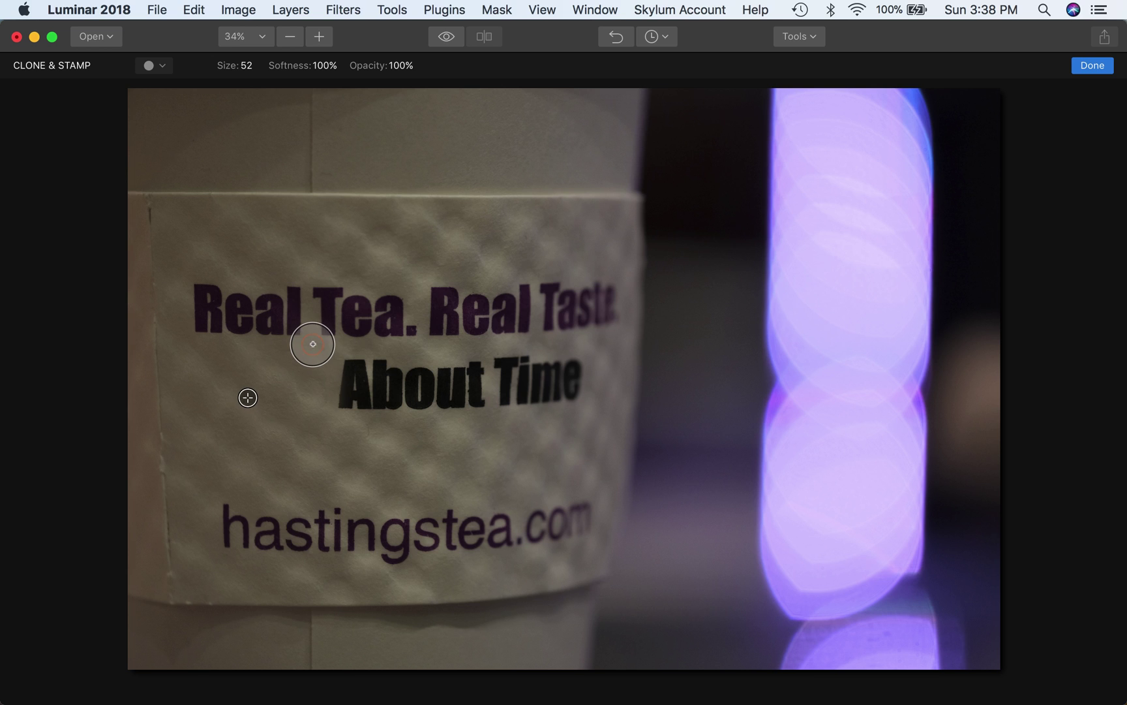
click(336, 475)
Step: Undo the stray stamp above hastingstea.com and touch up the letter bottoms near the erased word
key(super+z)
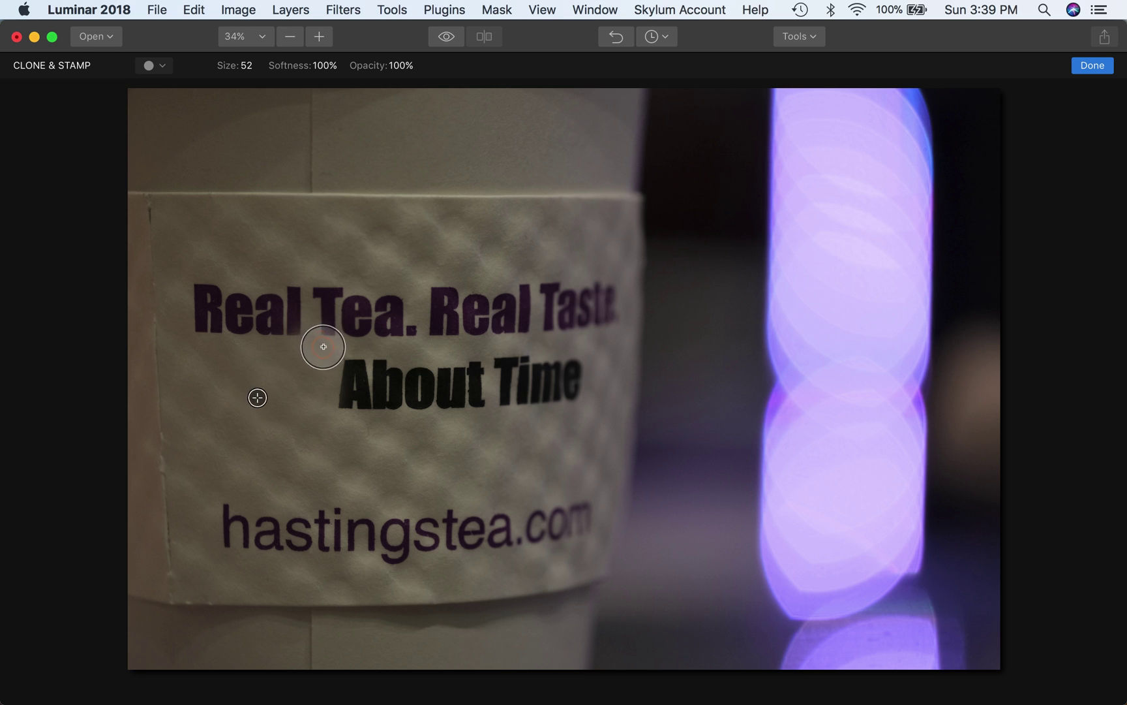
mouse_move(316, 349)
mouse_down()
mouse_move(302, 332)
mouse_move(322, 340)
mouse_move(322, 364)
mouse_up()
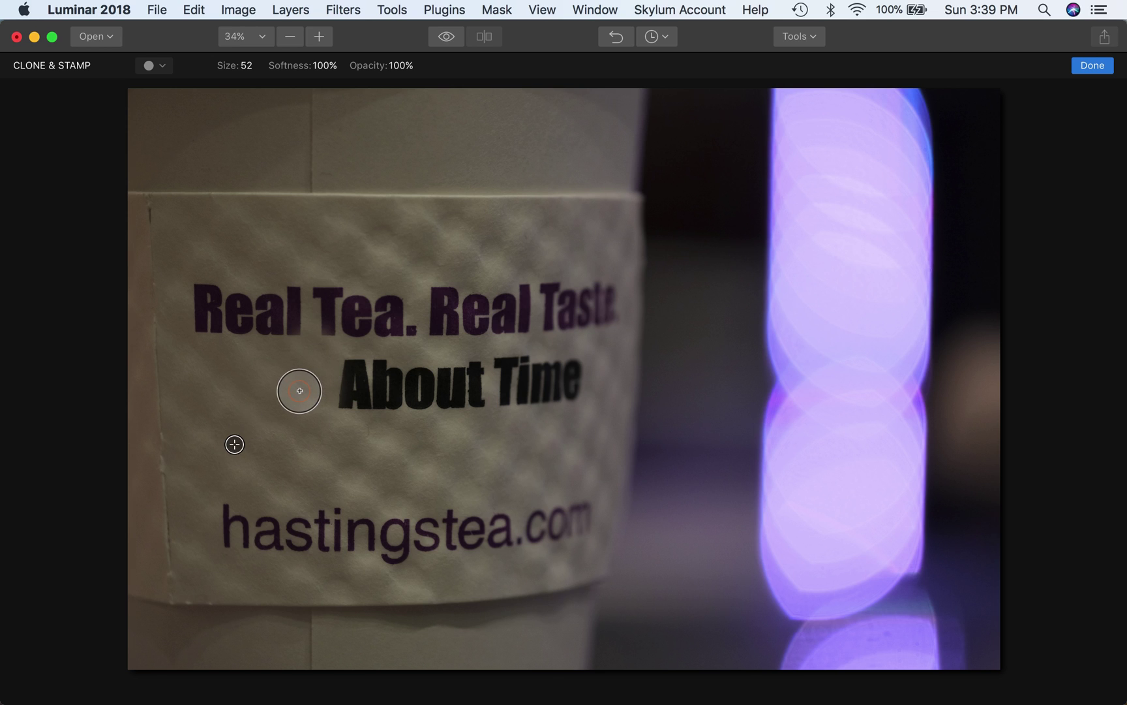
Step: Scroll through the History list of brush strokes, then apply the clone work as a Clone & Stamp layer
click(666, 37)
scroll(631, 130, down, 5)
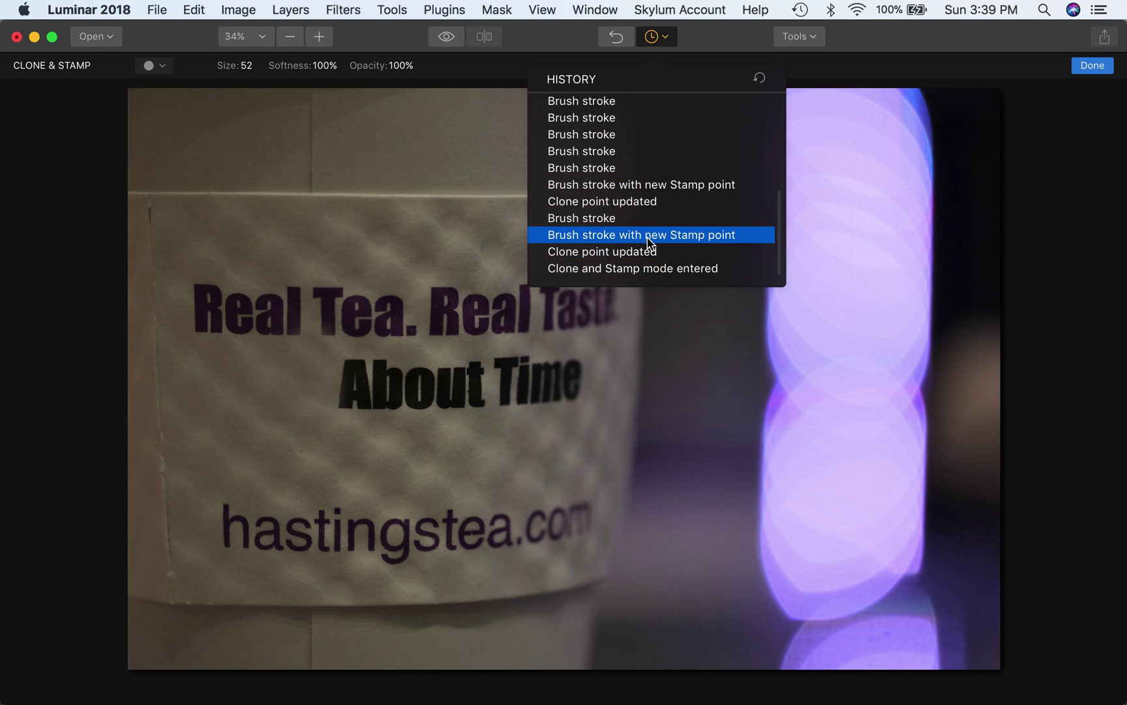
scroll(646, 247, up, 10)
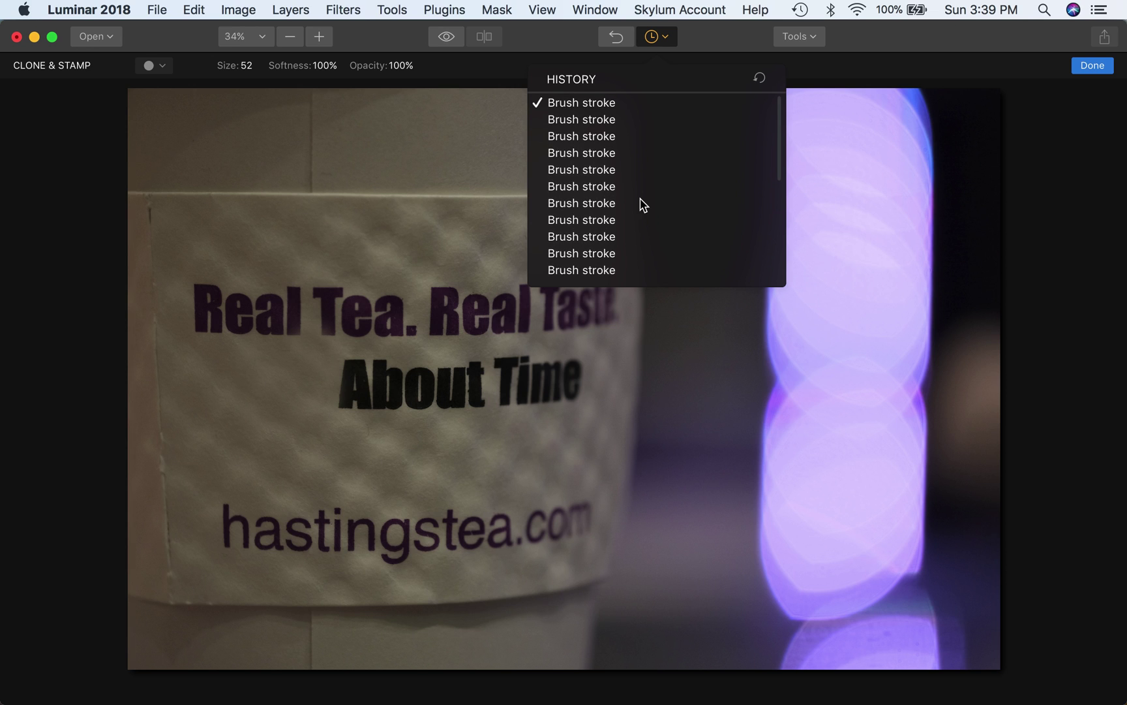
click(1087, 67)
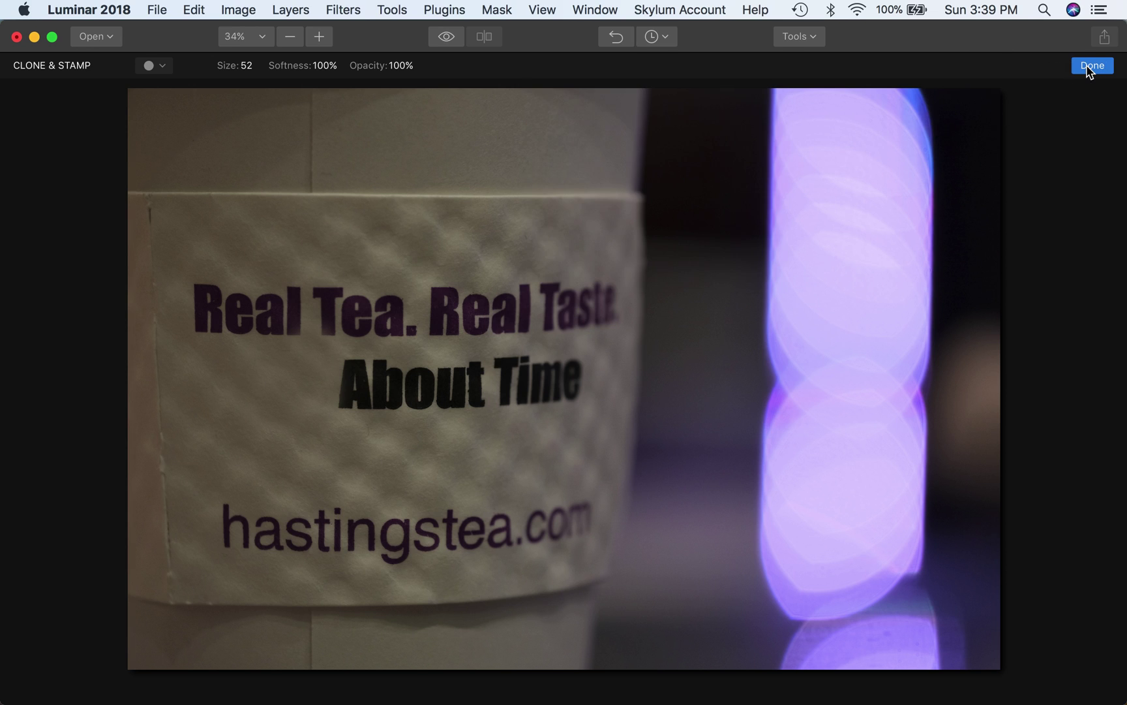
click(1089, 69)
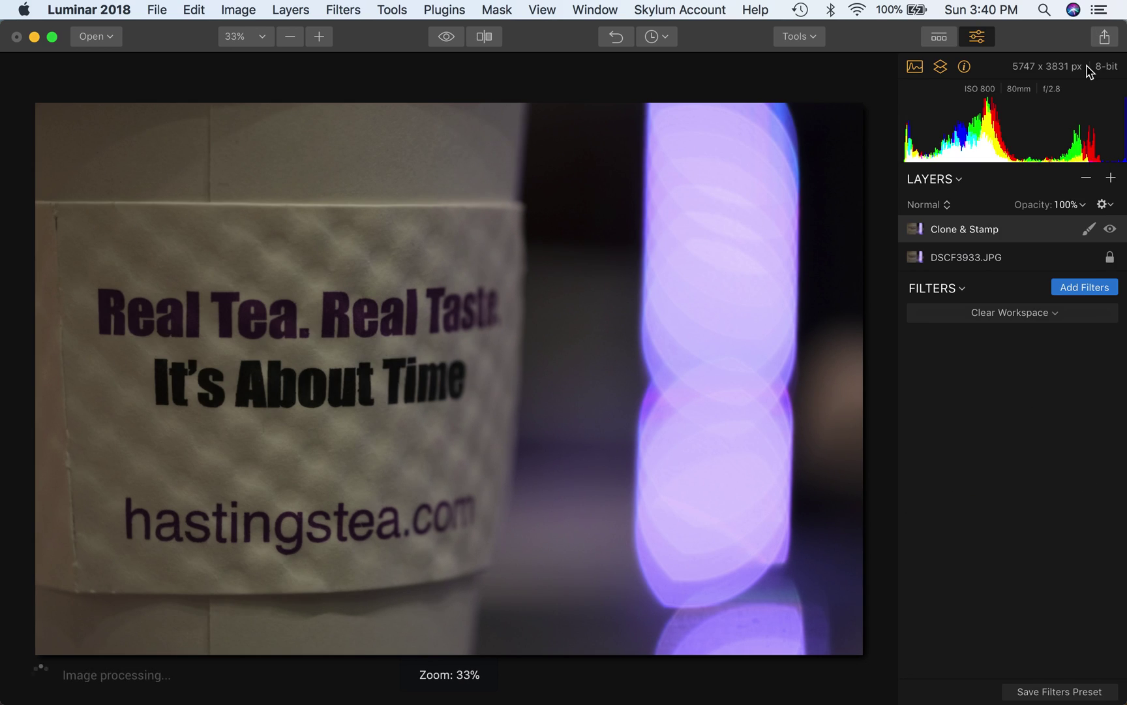
Step: Select DSCF3933.JPG, then Clone & Stamp, hiding and showing Clone & Stamp twice to compare, leaving it visible
click(1000, 261)
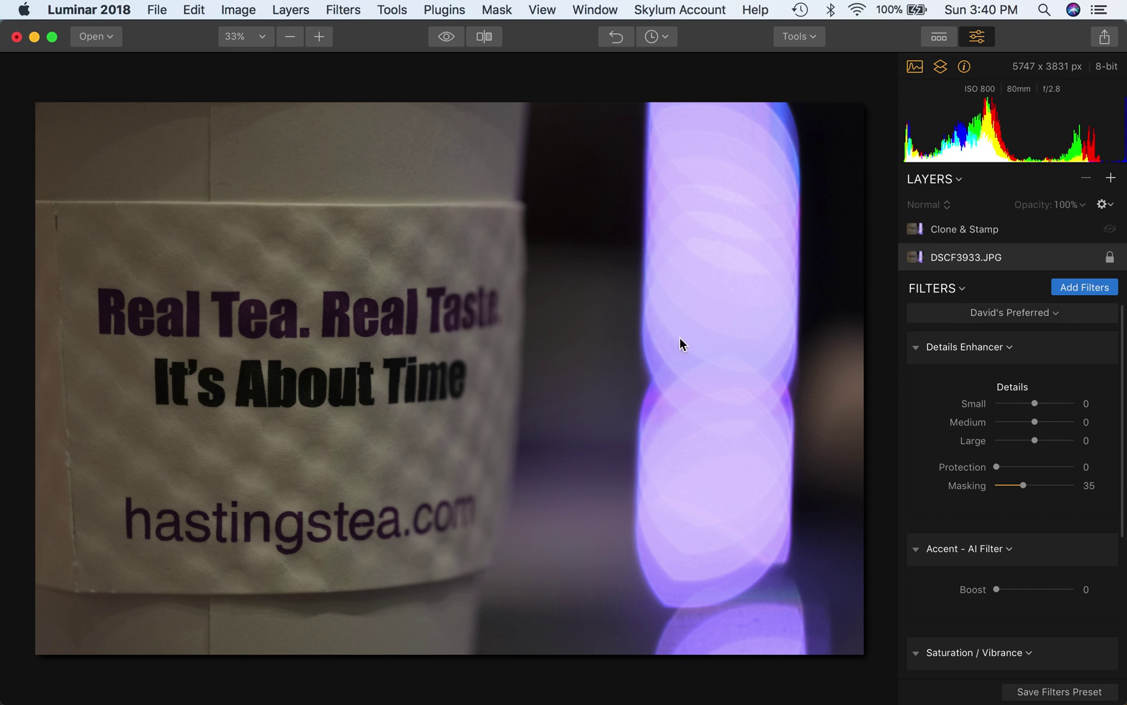
click(953, 232)
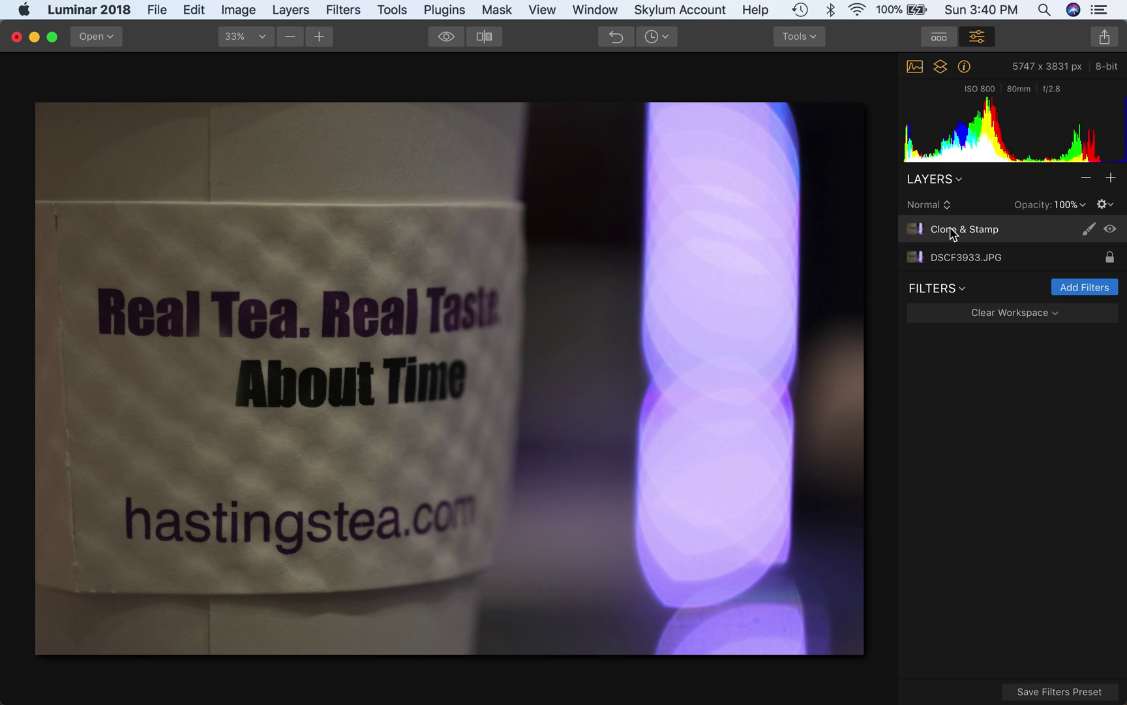
click(1110, 229)
click(1110, 229)
click(1110, 230)
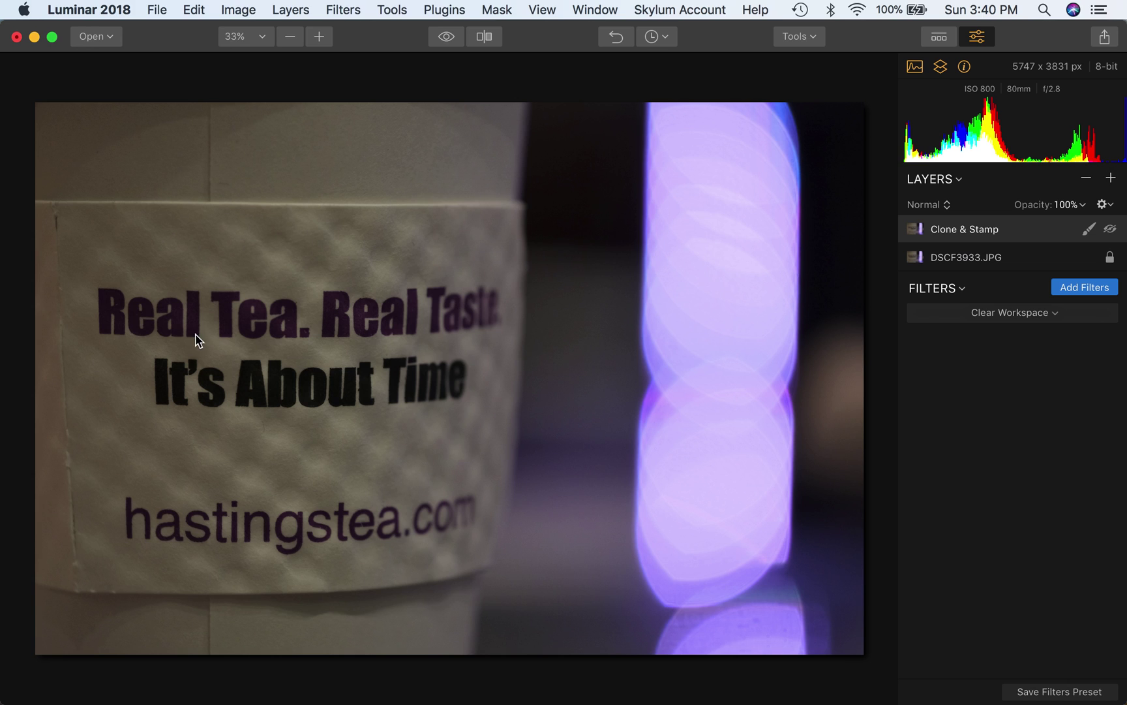
click(1111, 229)
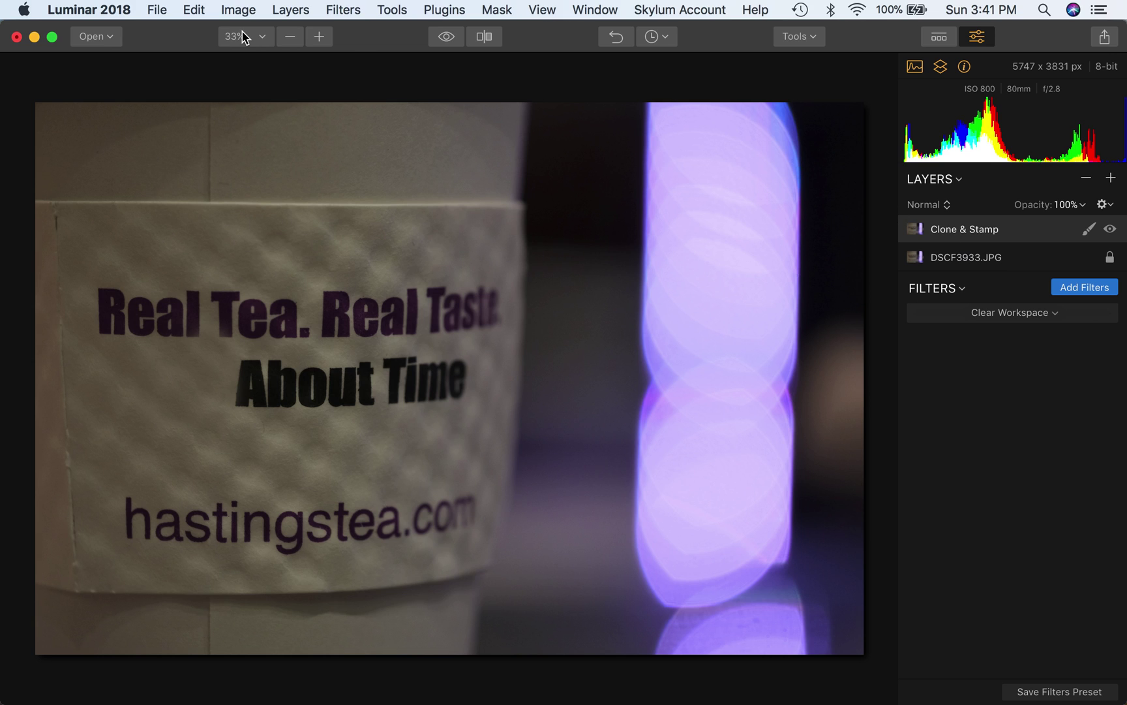
Step: Open the File menu to show its Save… and Export… options
click(163, 12)
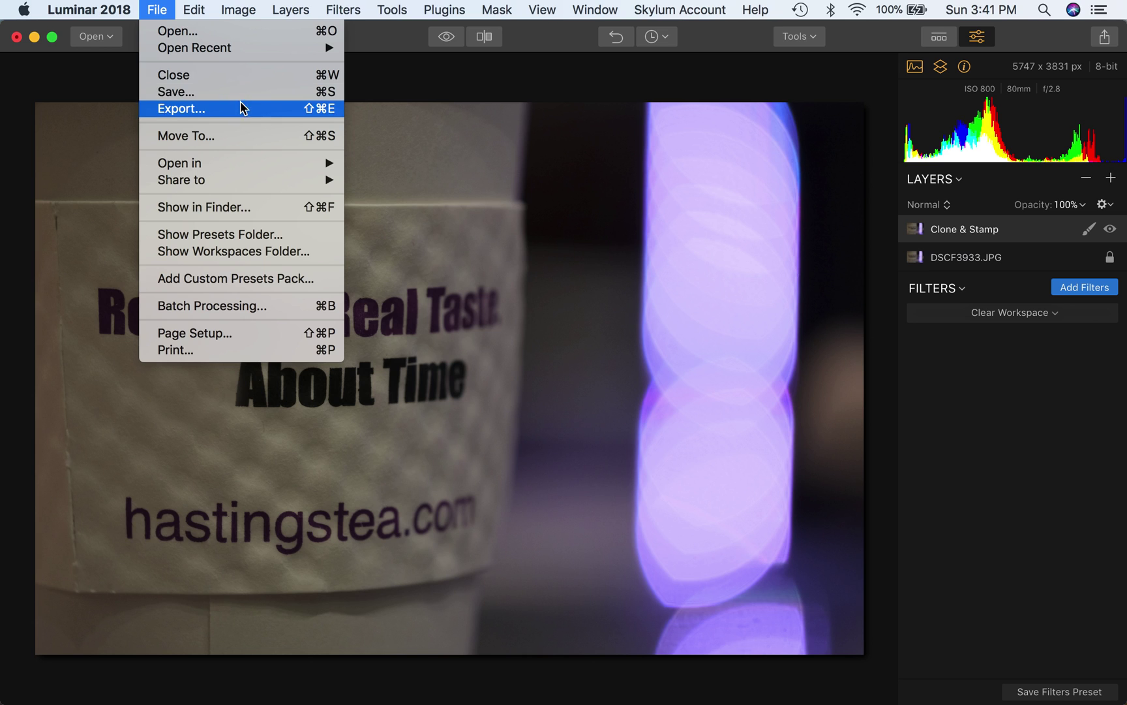
Step: Dismiss the File menu without choosing anything and select the original DSCF3933.JPG layer
click(963, 349)
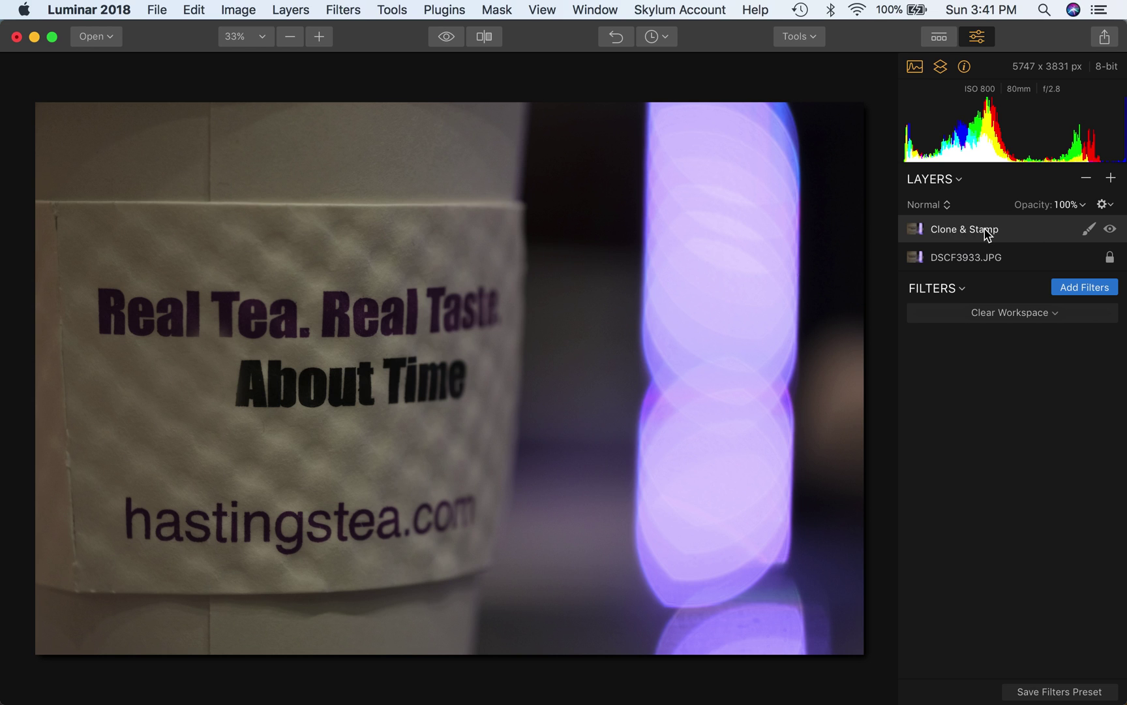
click(983, 261)
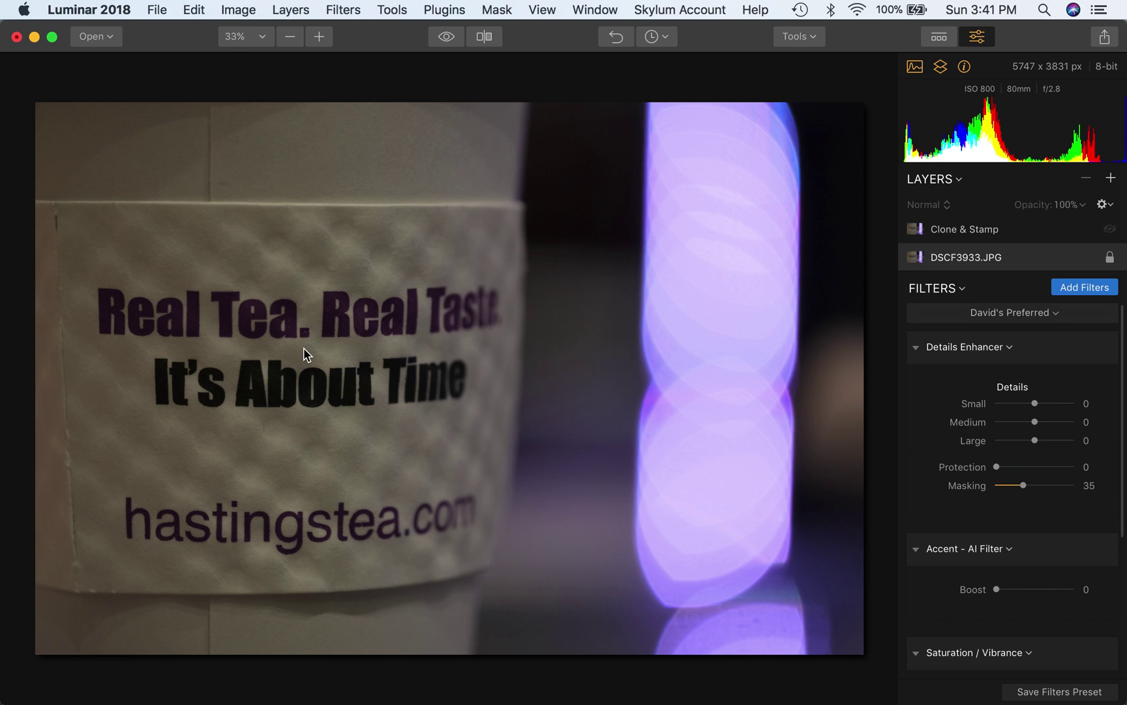
Step: Select the top Clone & Stamp layer and open the File menu at Export…
click(948, 228)
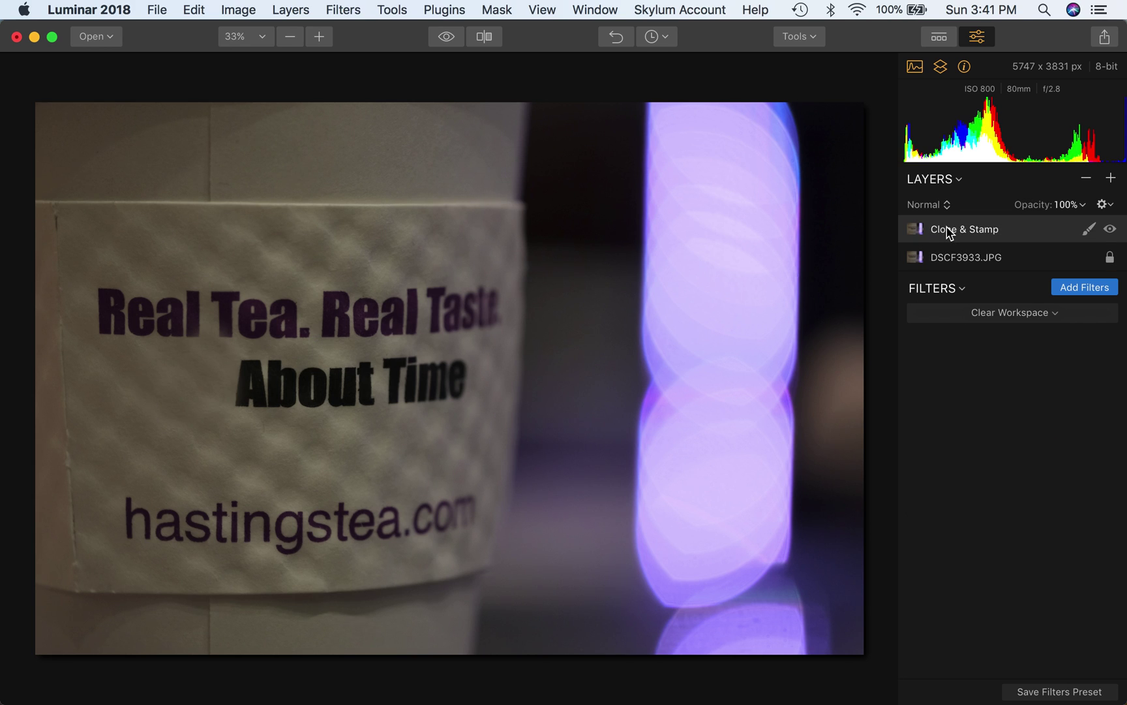
click(160, 10)
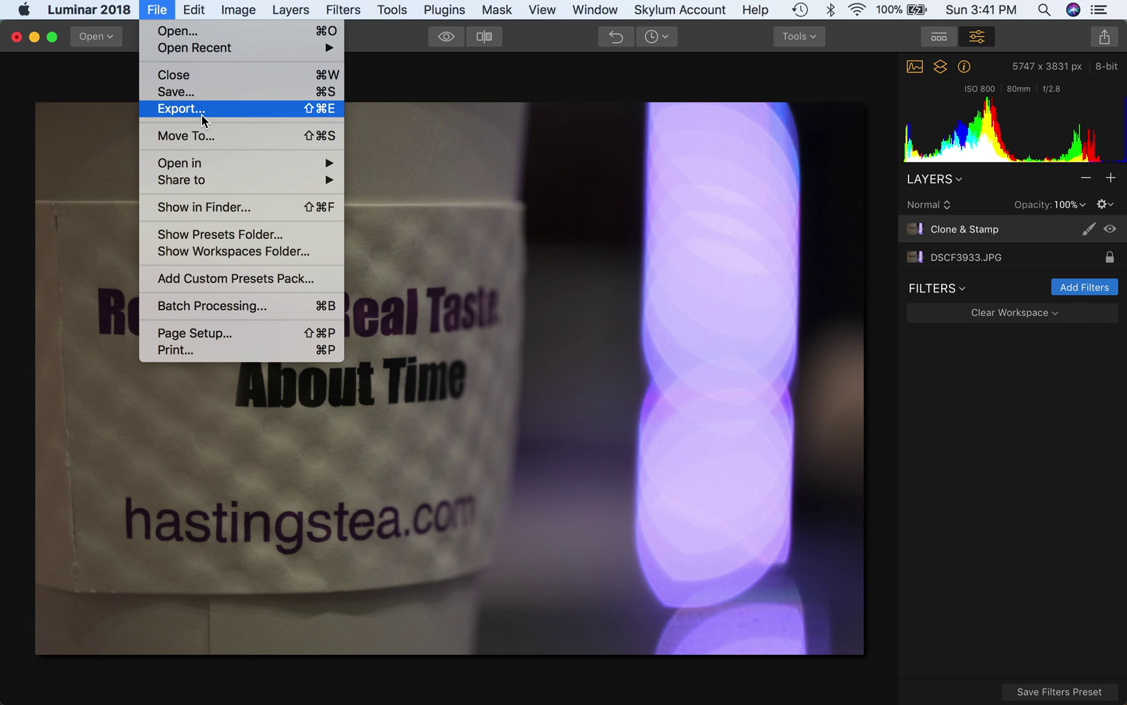
Step: Close the File menu and switch to QuickTime Player with Cmd+Tab
click(702, 79)
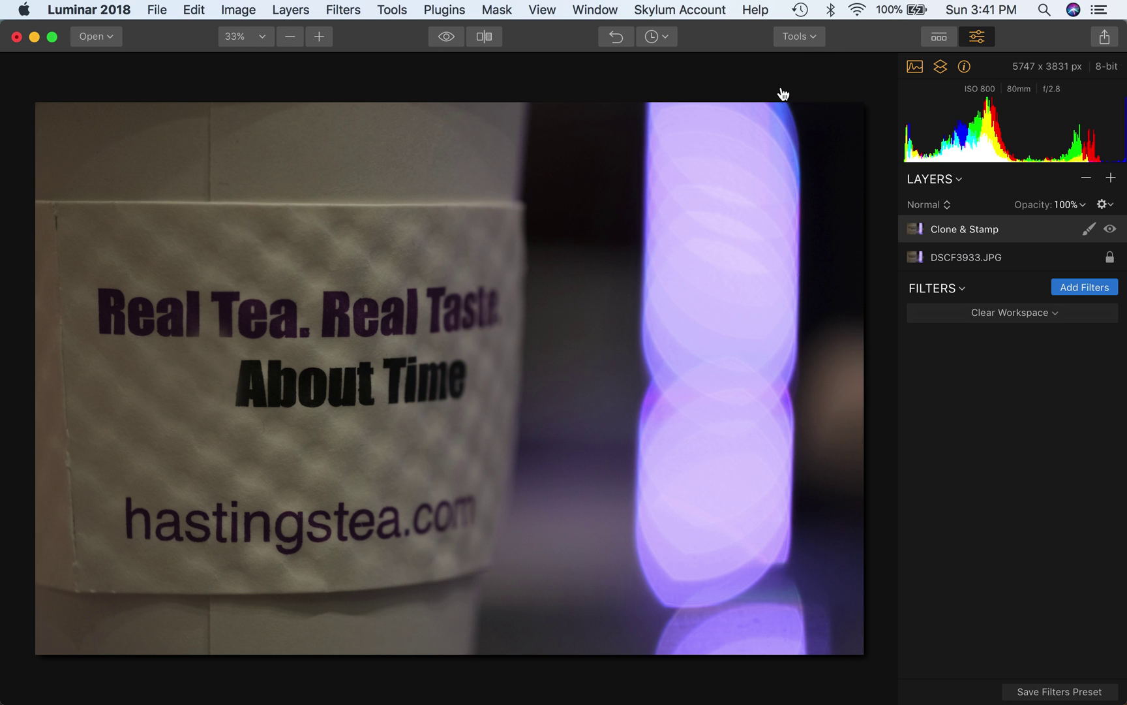
key(super+Tab)
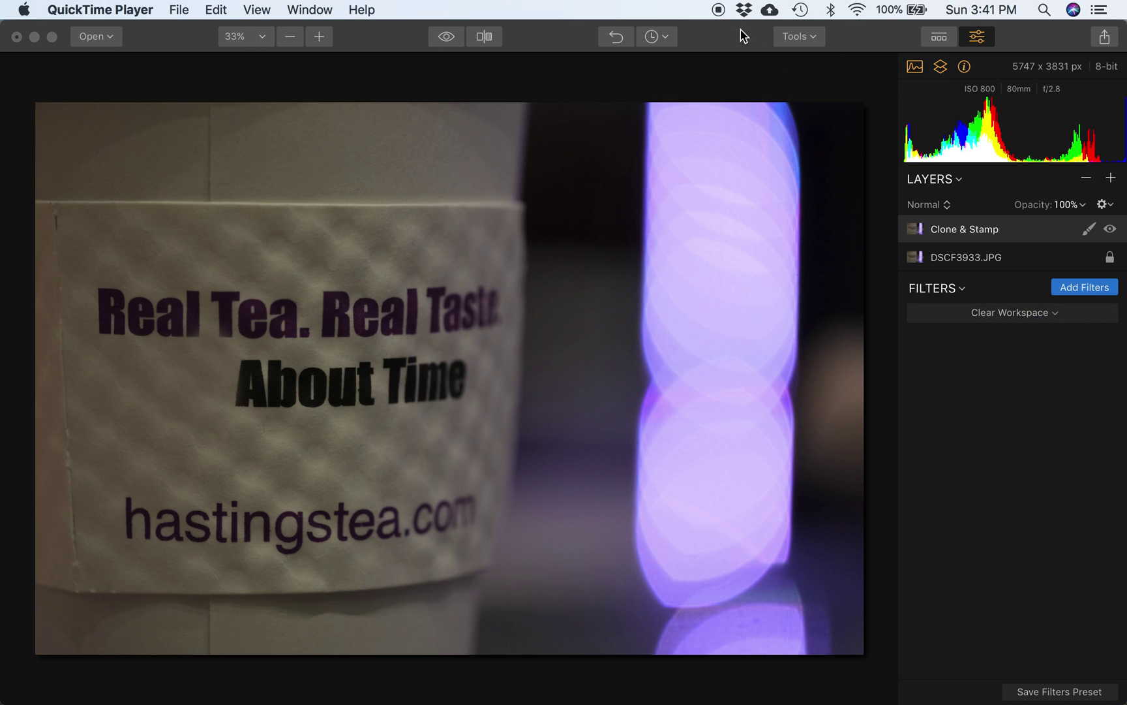